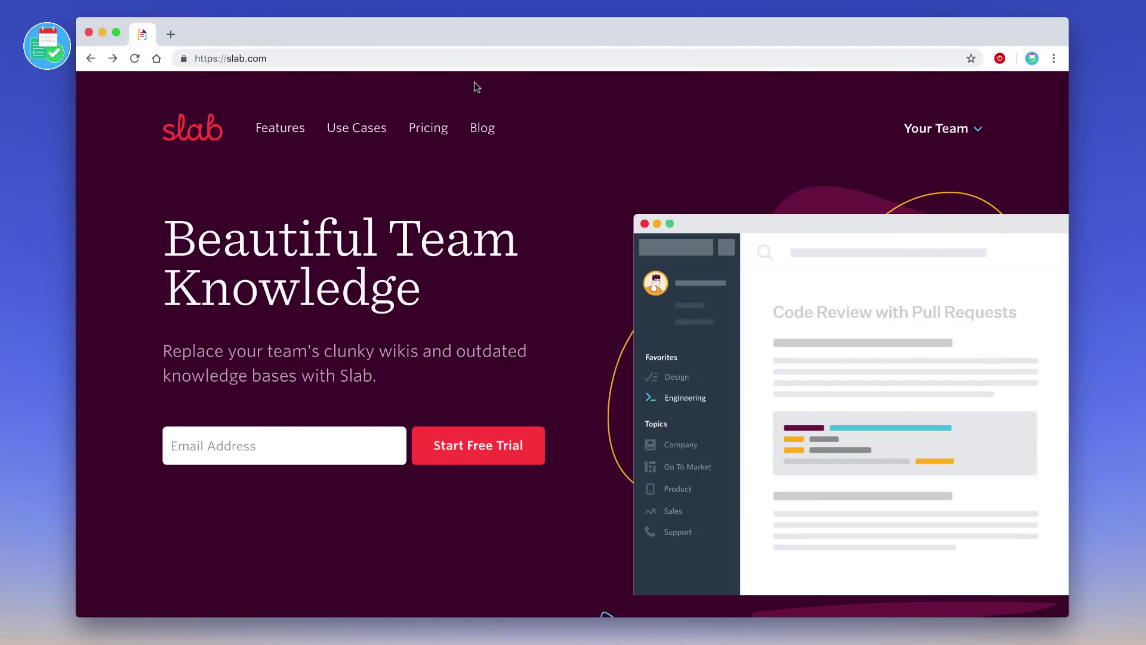
# - Switch to the Keep Productive team and view its Home page of favorites and recent posts
pyautogui.click(976, 132)
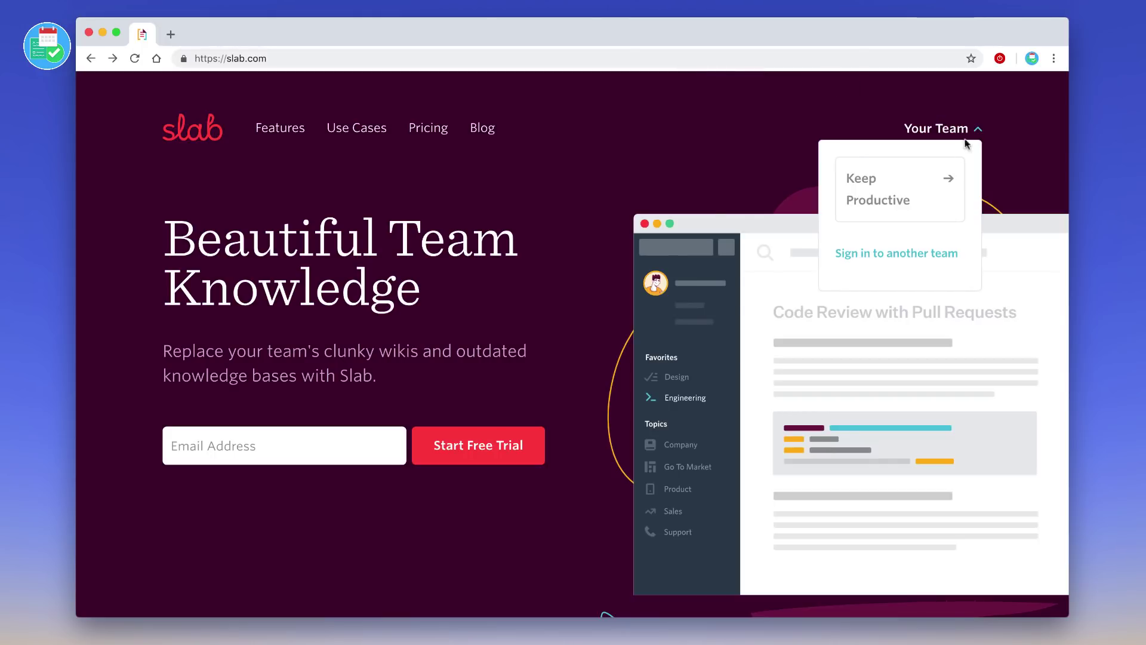
pyautogui.click(923, 183)
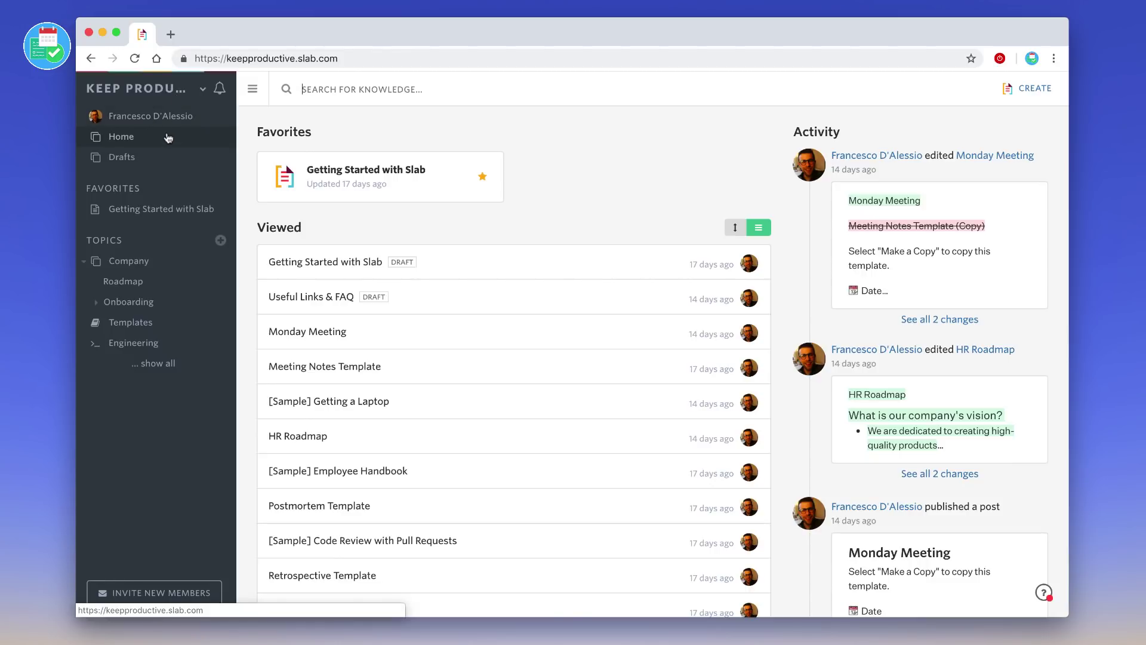
pyautogui.click(156, 139)
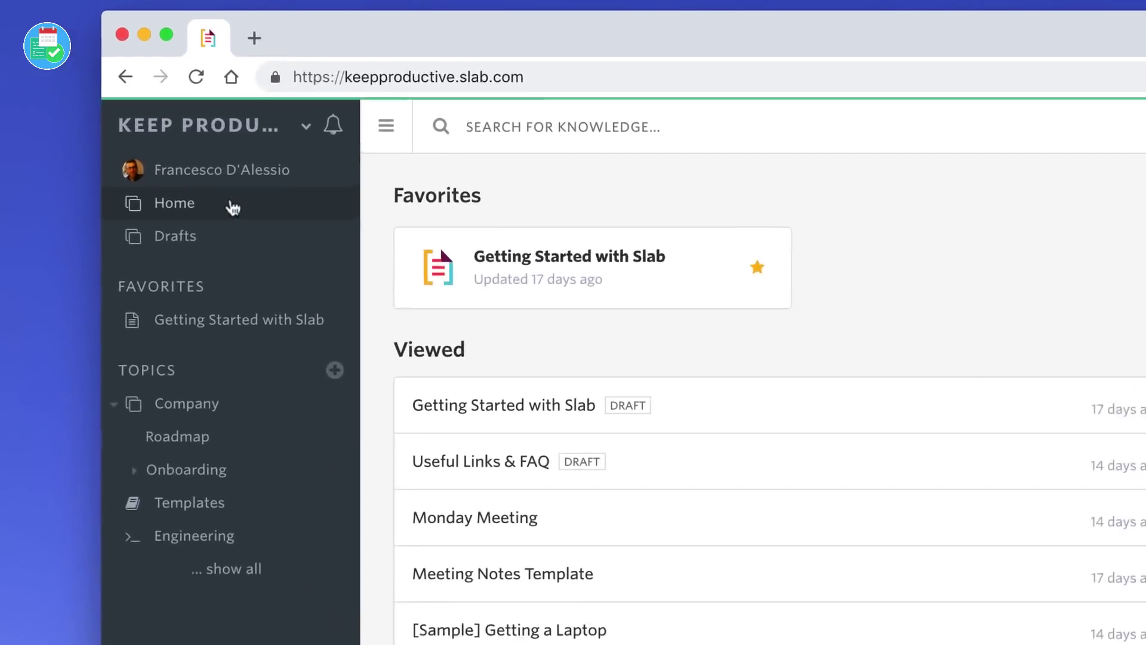
pyautogui.scroll(-3, 363, 286)
pyautogui.scroll(5, 575, 455)
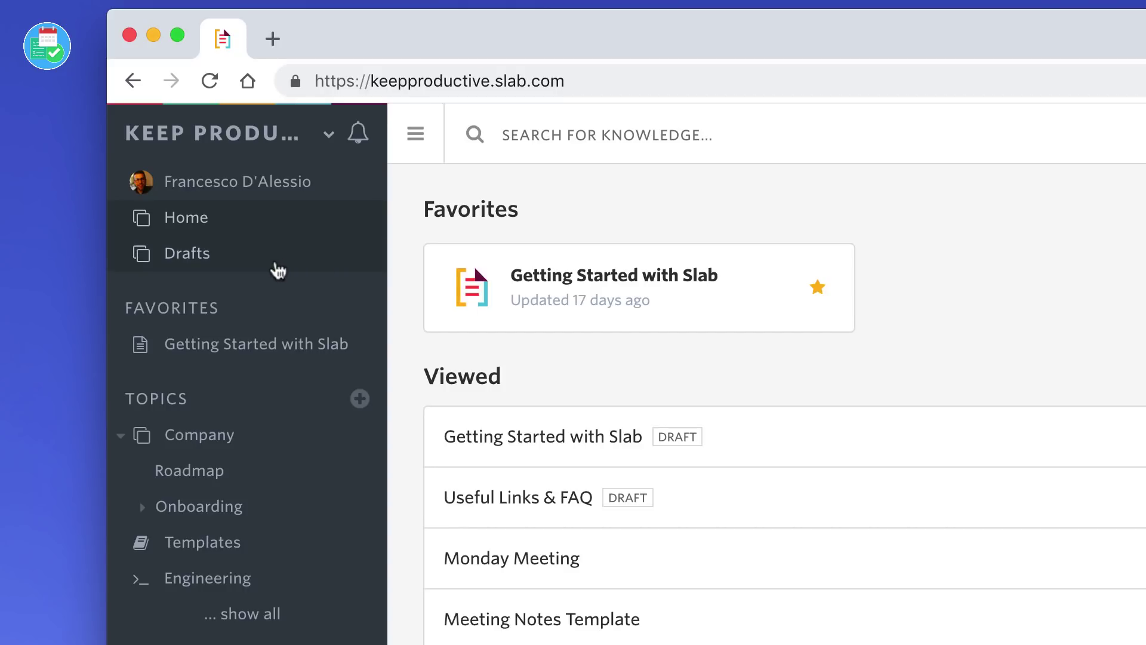
# - Check the Drafts list, then list all topics (Company, Templates, Engineering) and toggle the sidebar
pyautogui.click(247, 267)
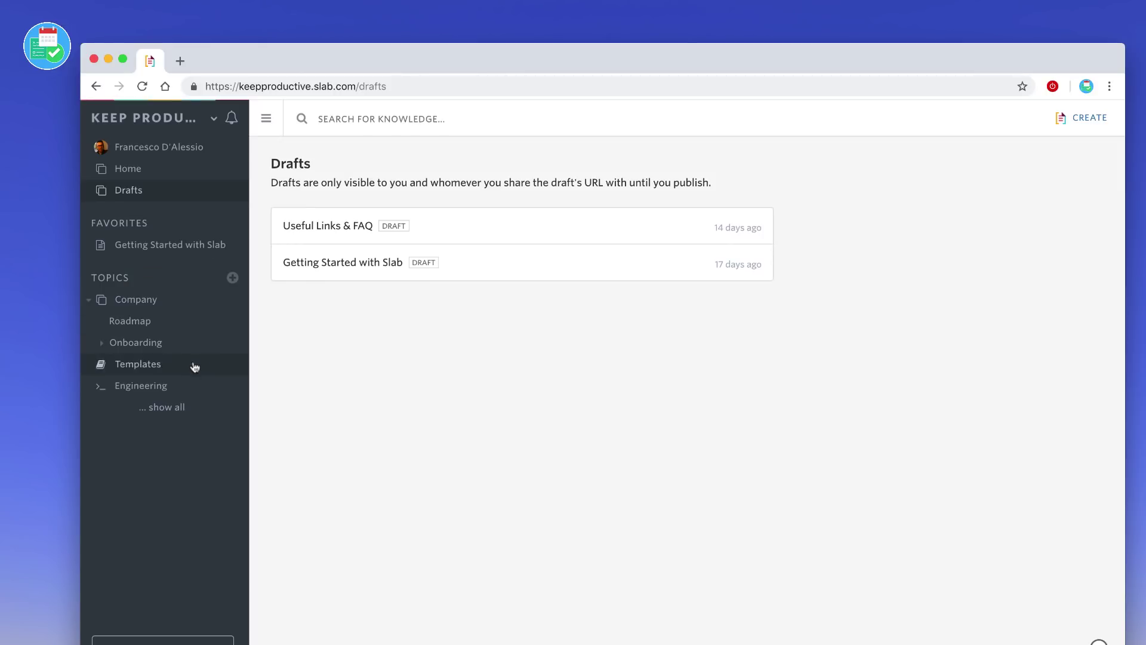
pyautogui.click(172, 410)
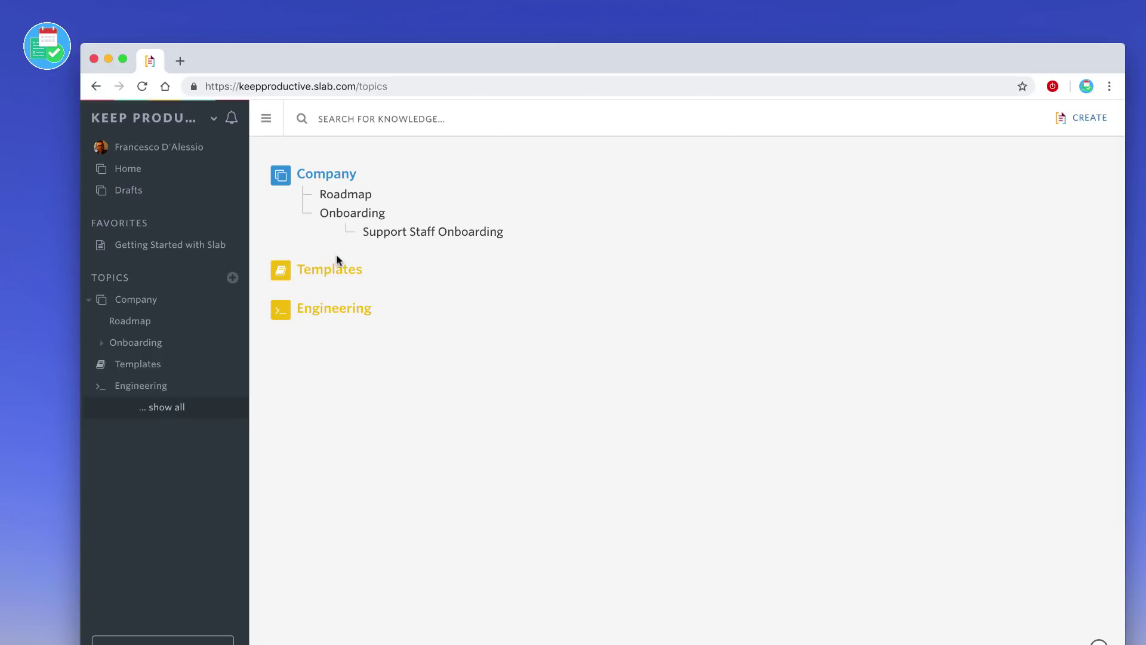
pyautogui.click(266, 119)
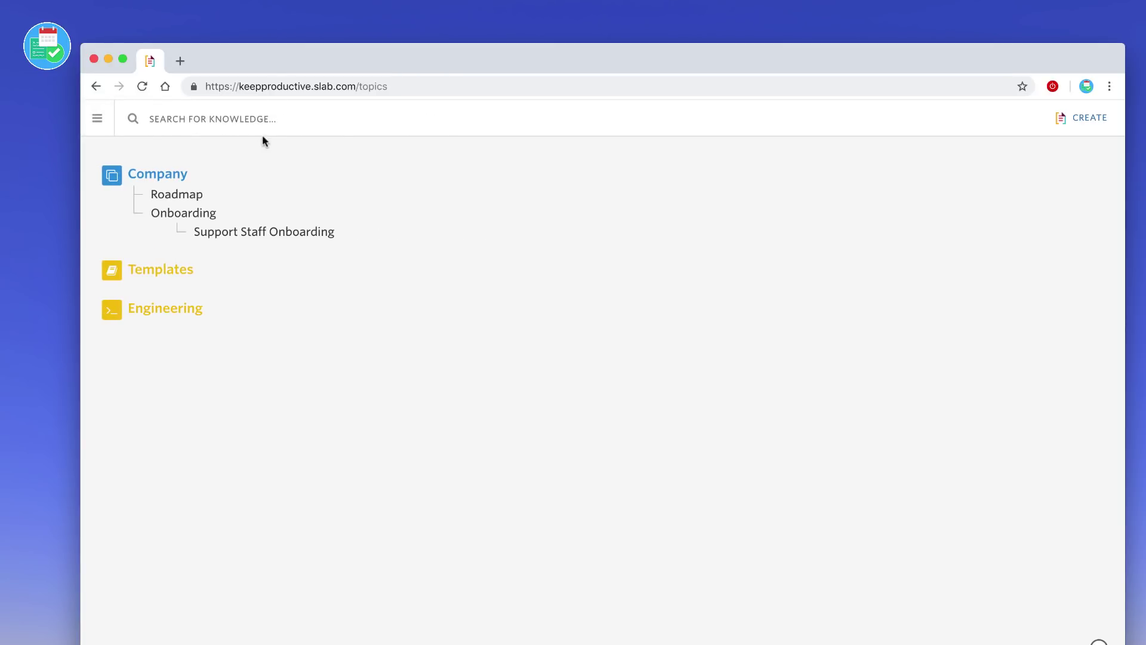
pyautogui.click(98, 119)
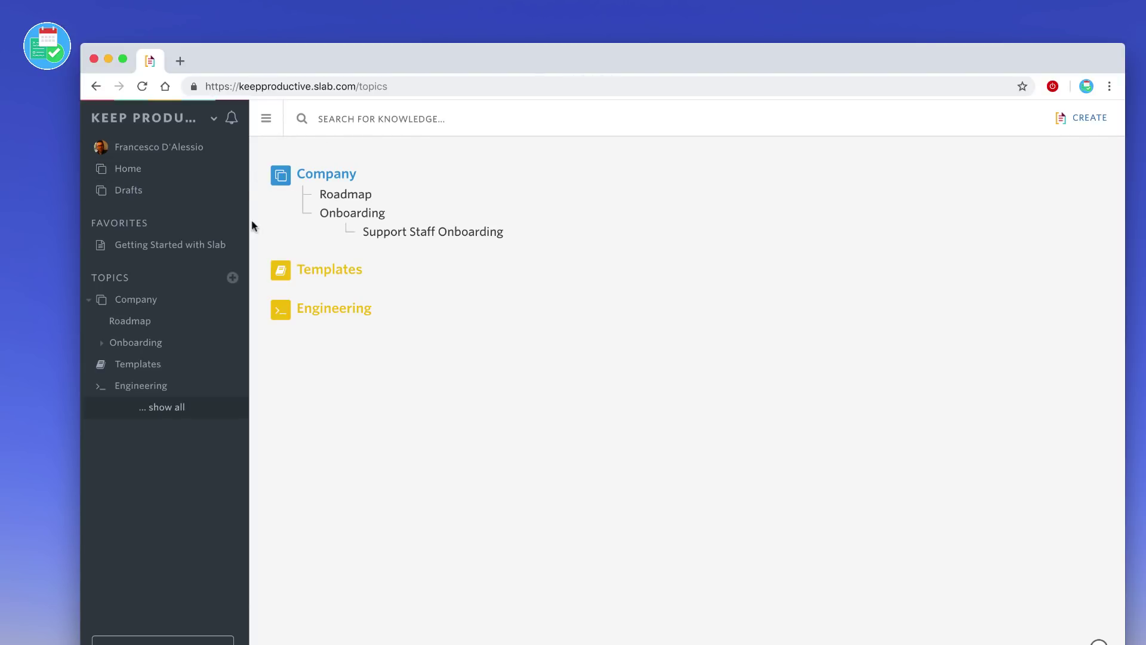
# - Open '[Sample] Getting a Laptop' from Company and advance its embedded Laptop Request Form
pyautogui.click(320, 177)
pyautogui.click(267, 118)
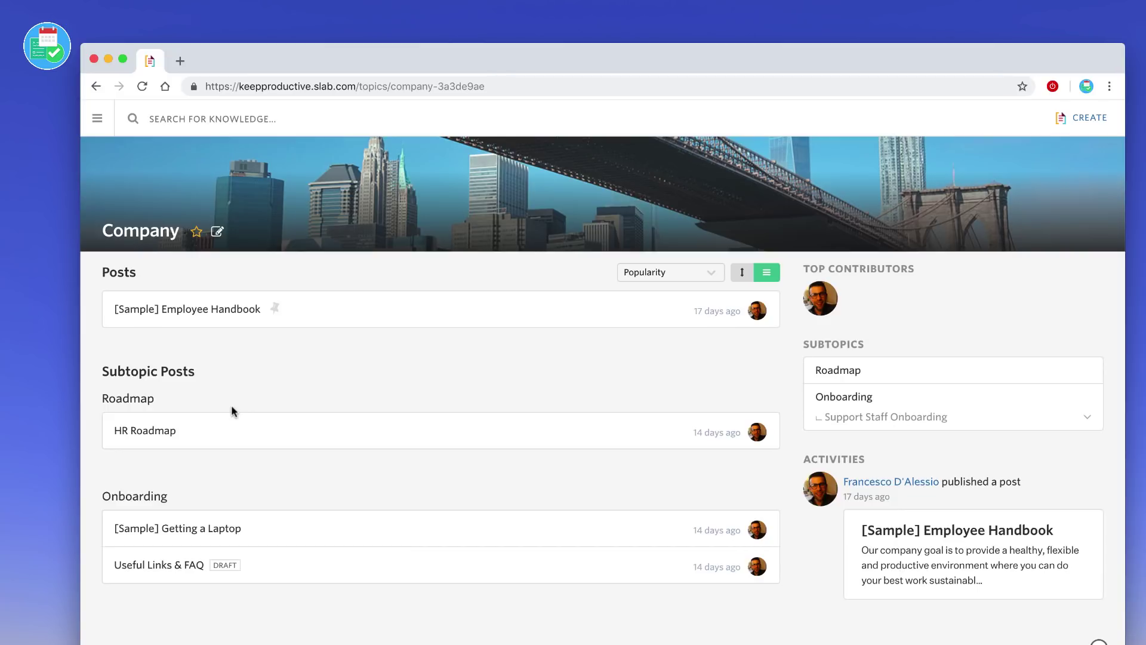
pyautogui.click(217, 536)
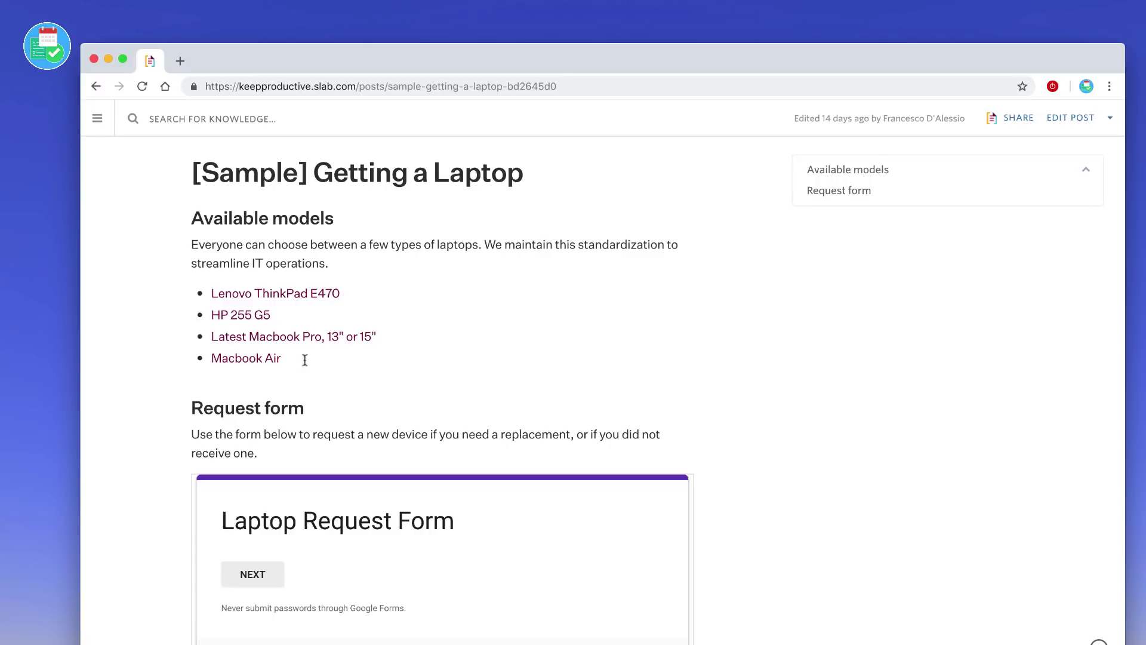
pyautogui.scroll(-4, 363, 398)
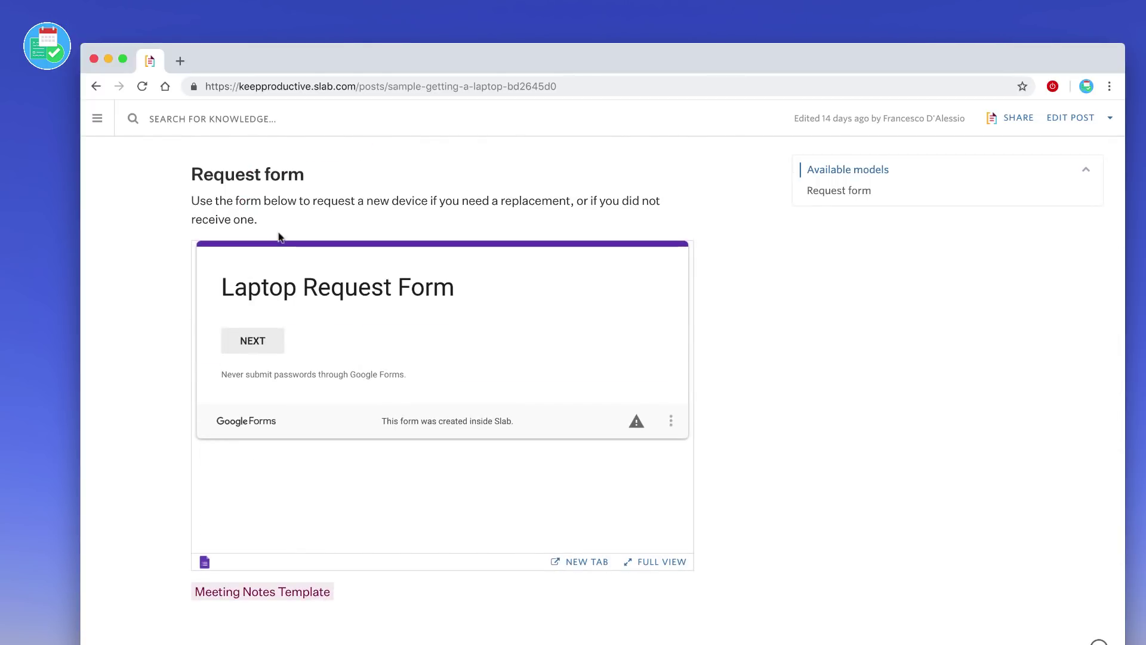
pyautogui.click(271, 340)
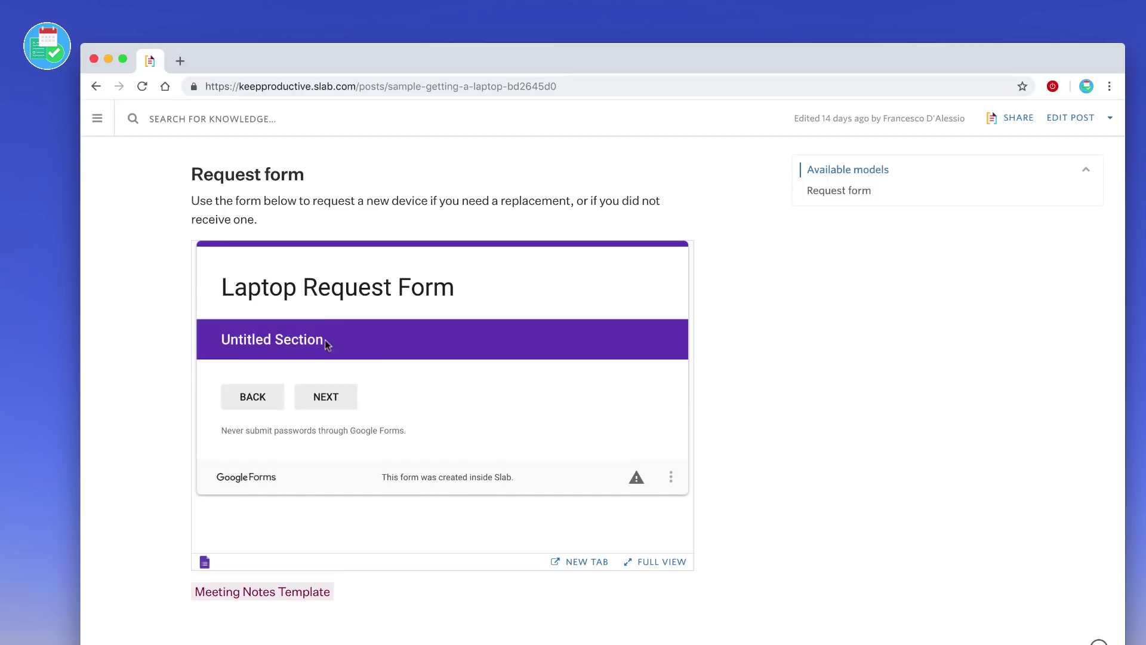
pyautogui.scroll(-3, 366, 358)
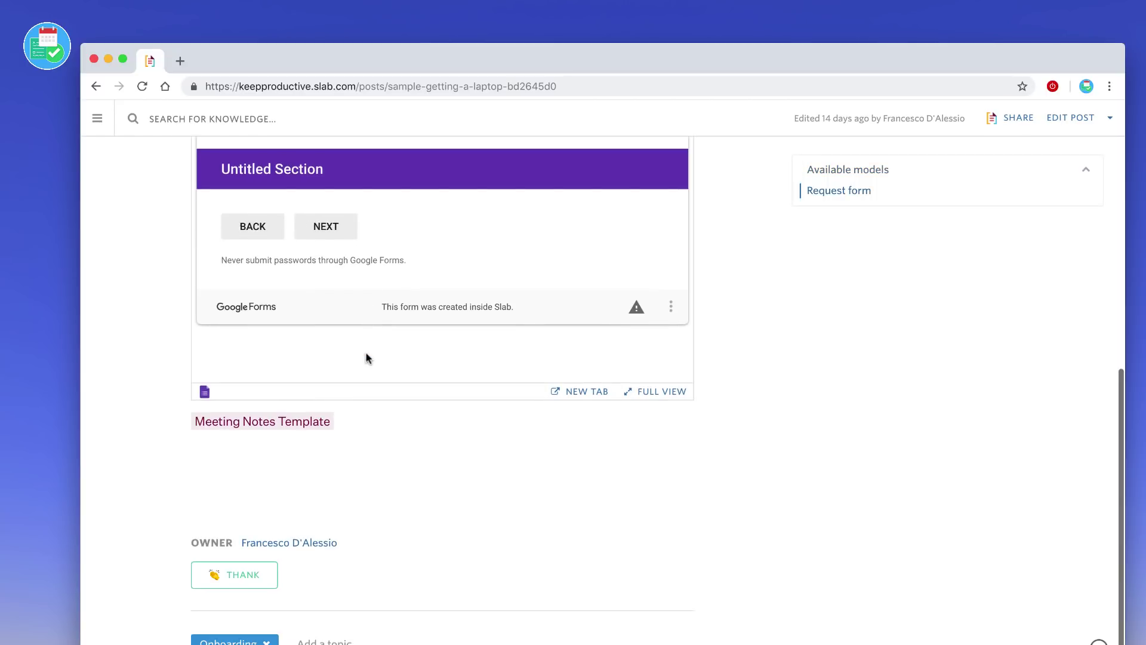
pyautogui.scroll(7, 366, 358)
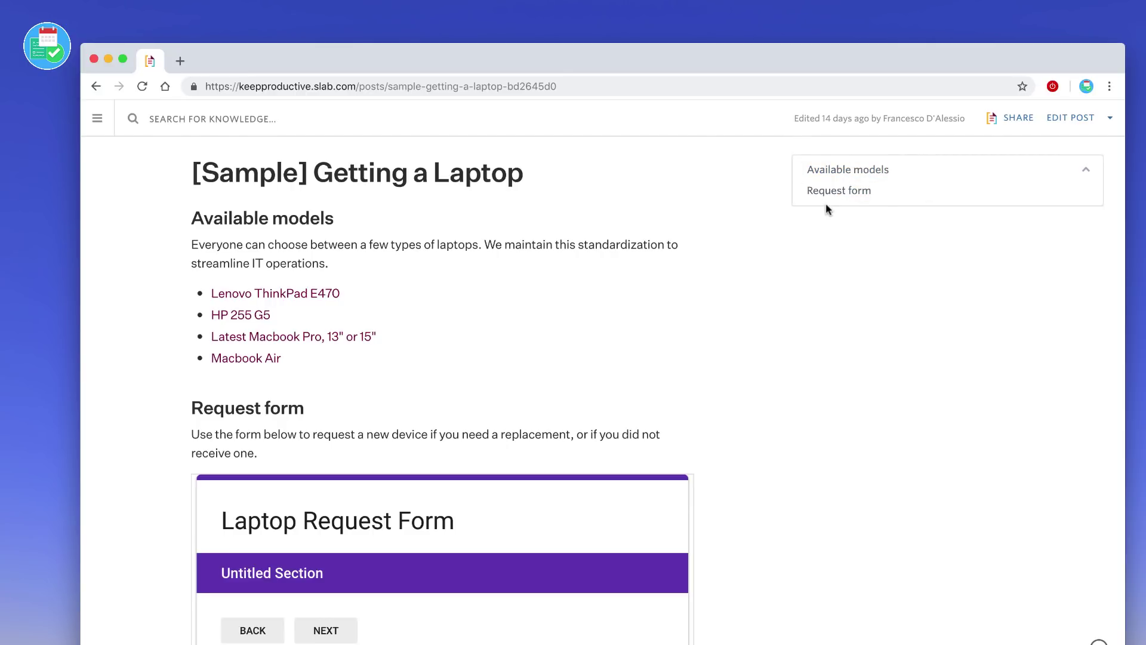
# - Put the Getting a Laptop post in edit mode, trying and undoing a blank line and a selection
pyautogui.click(1072, 119)
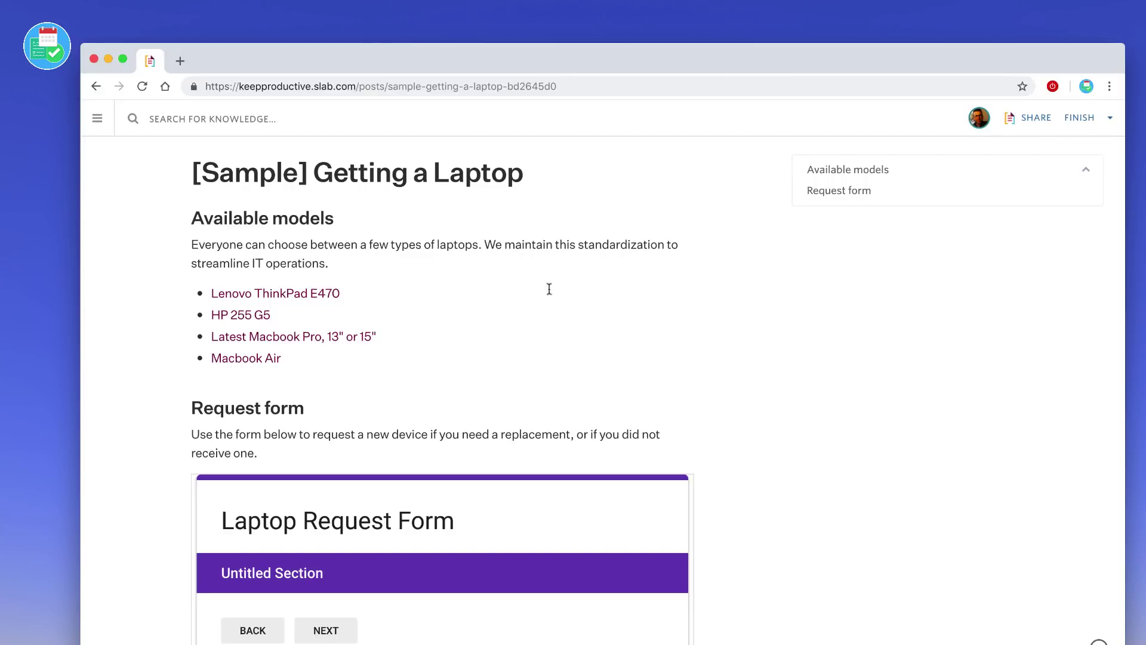
pyautogui.click(364, 261)
pyautogui.press('Return')
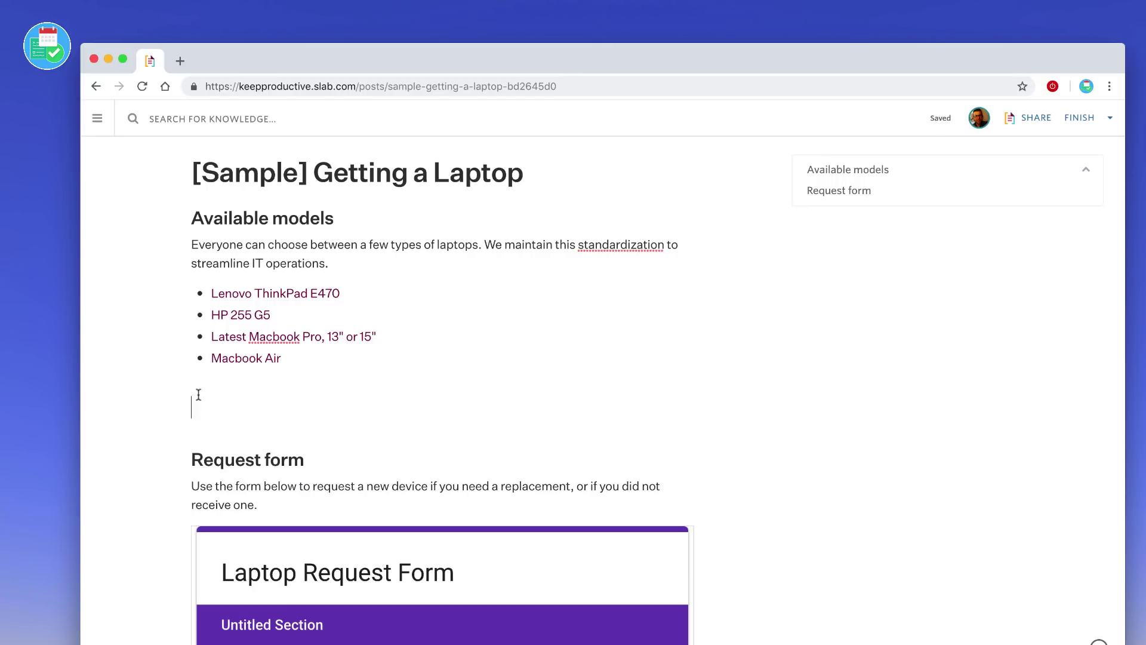
pyautogui.click(97, 119)
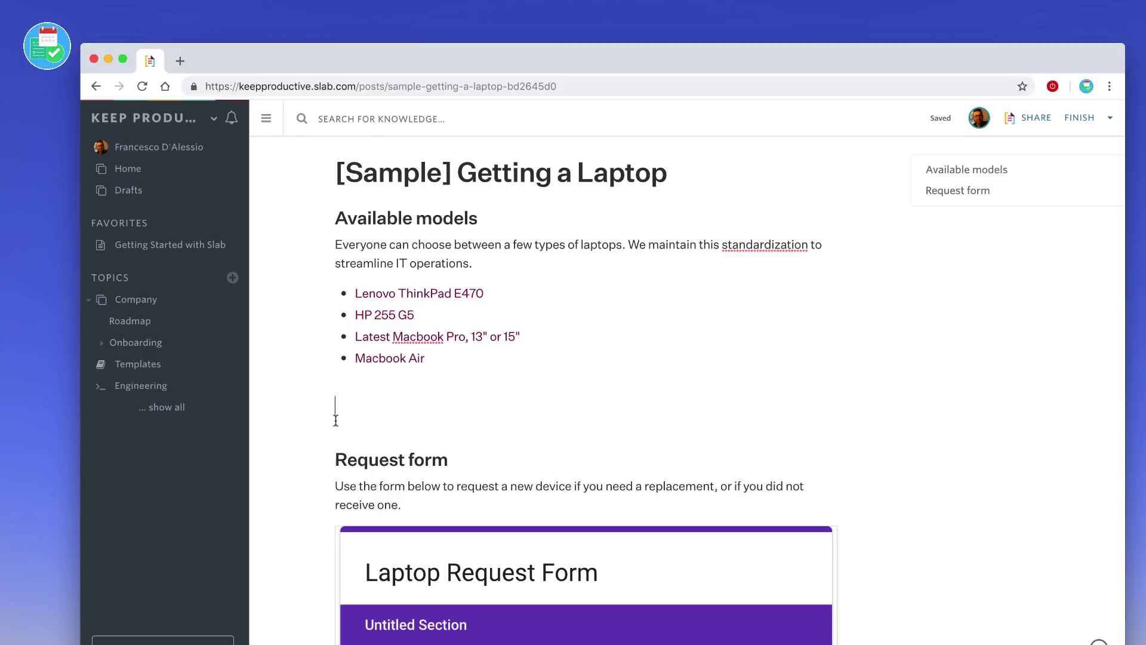
pyautogui.press('BackSpace')
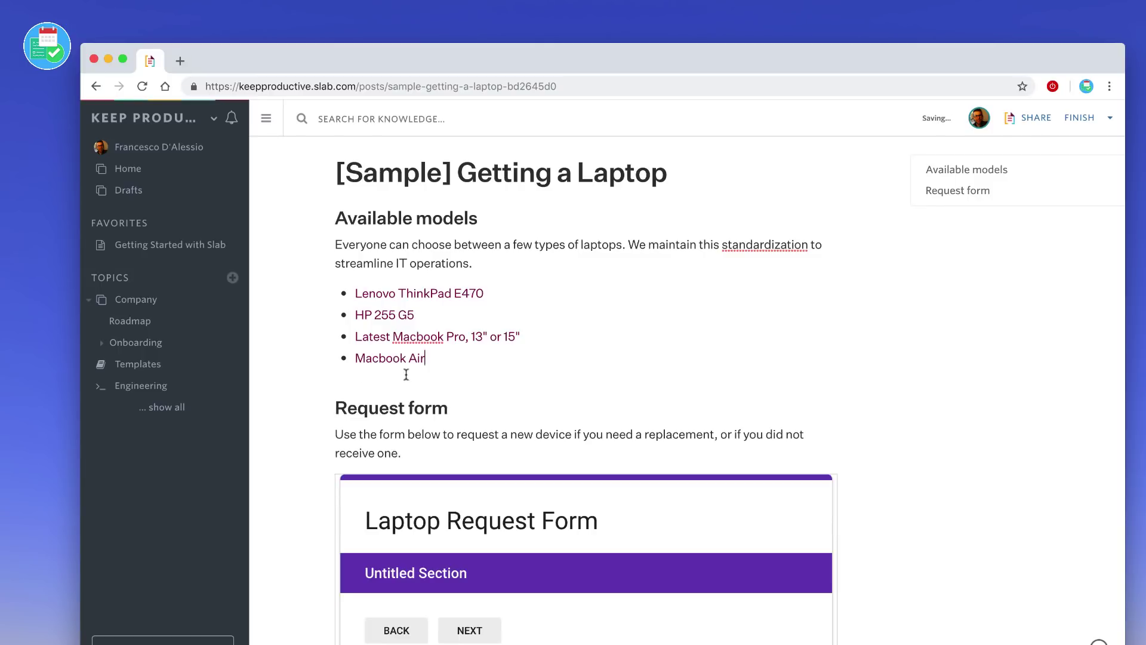
pyautogui.moveTo(426, 358); pyautogui.dragTo(390, 360)
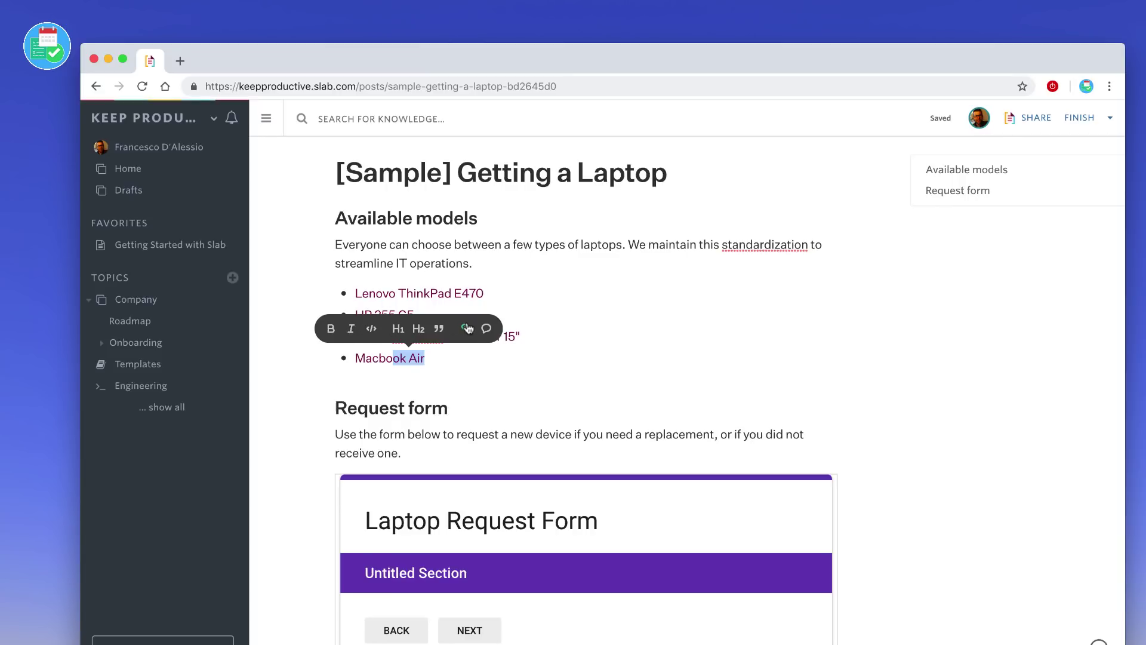
pyautogui.click(476, 350)
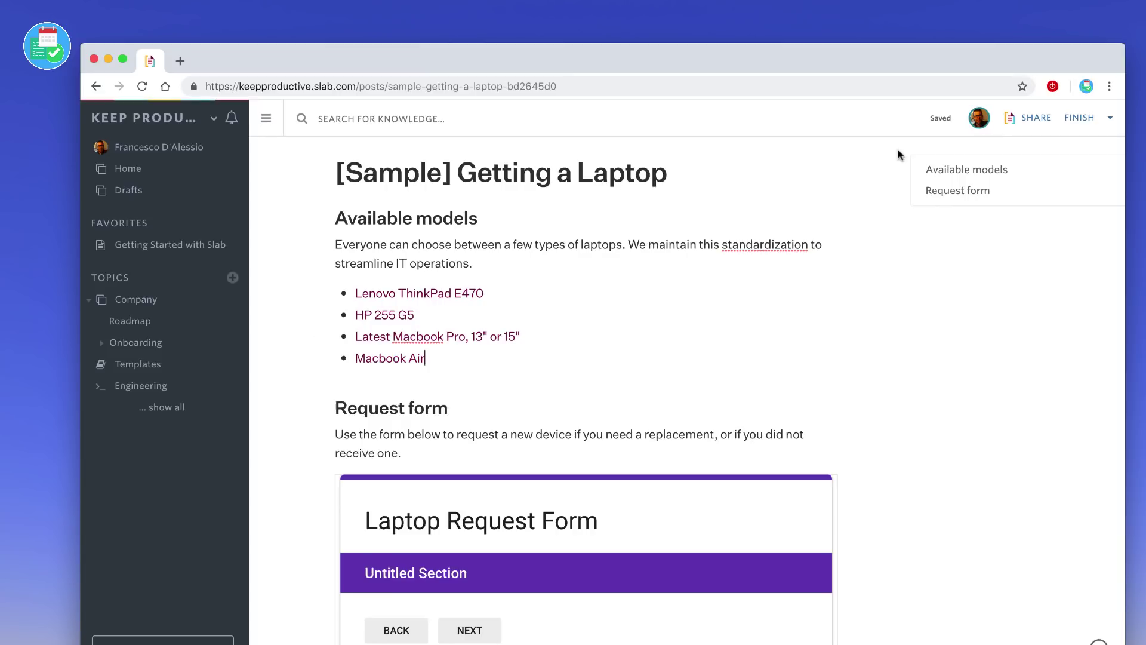
# - Add the post to Favorites and bring up the Export As format options
pyautogui.click(1110, 119)
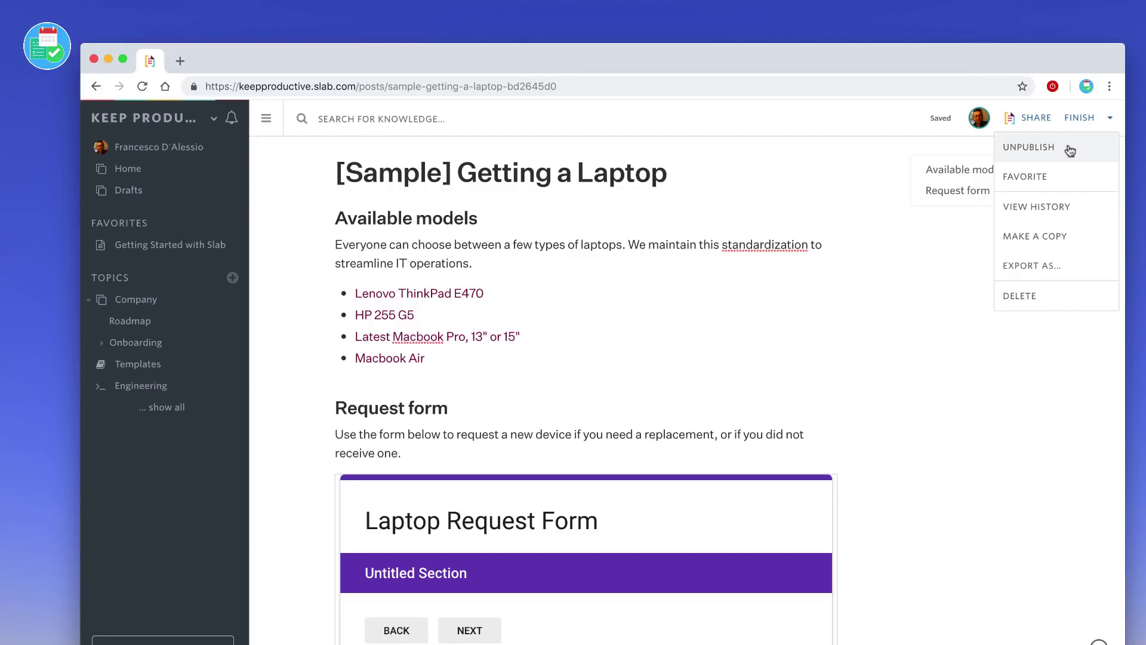
pyautogui.click(1066, 173)
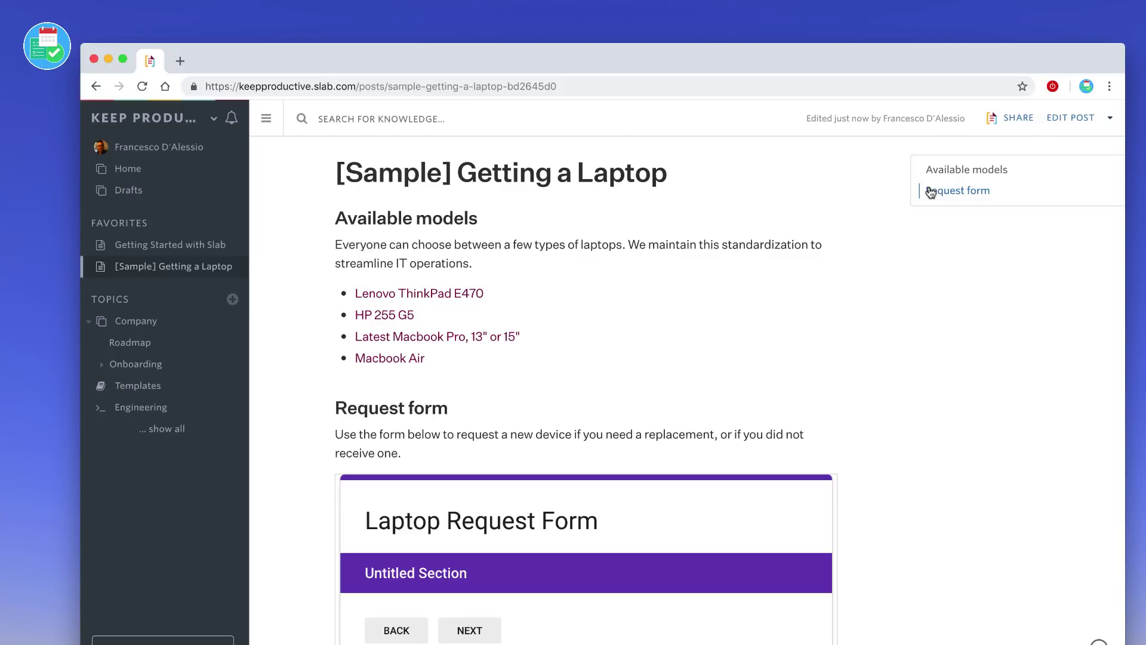
pyautogui.click(1106, 122)
pyautogui.moveTo(1078, 270)
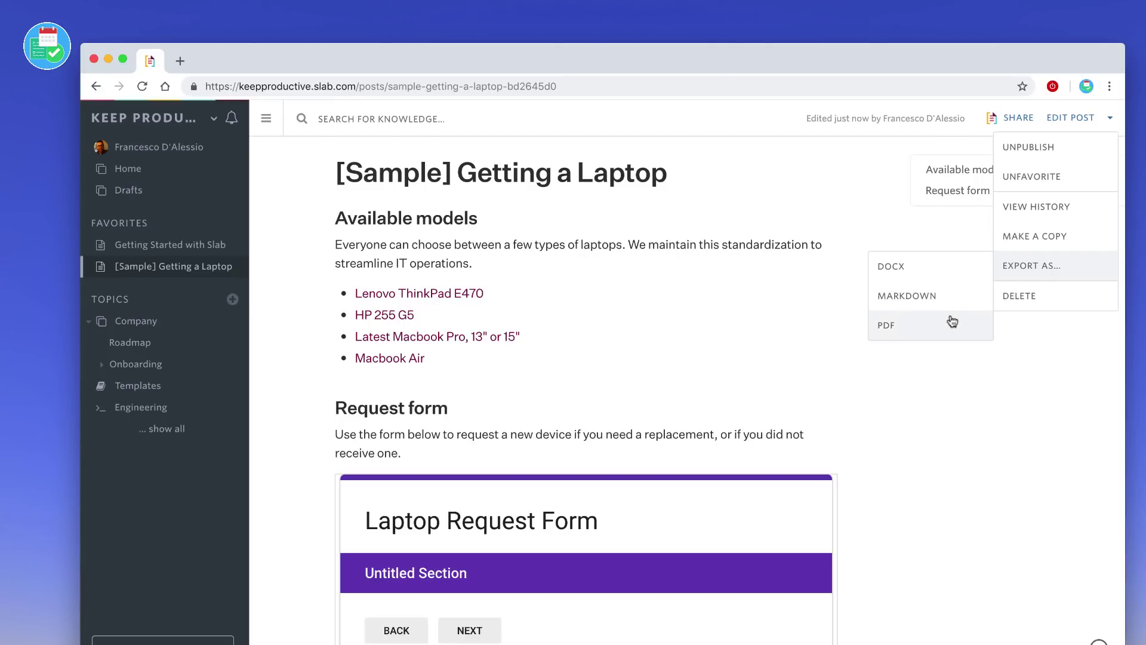
# - Review the post's version history and sharing settings, then close both to return to the post
pyautogui.click(1033, 208)
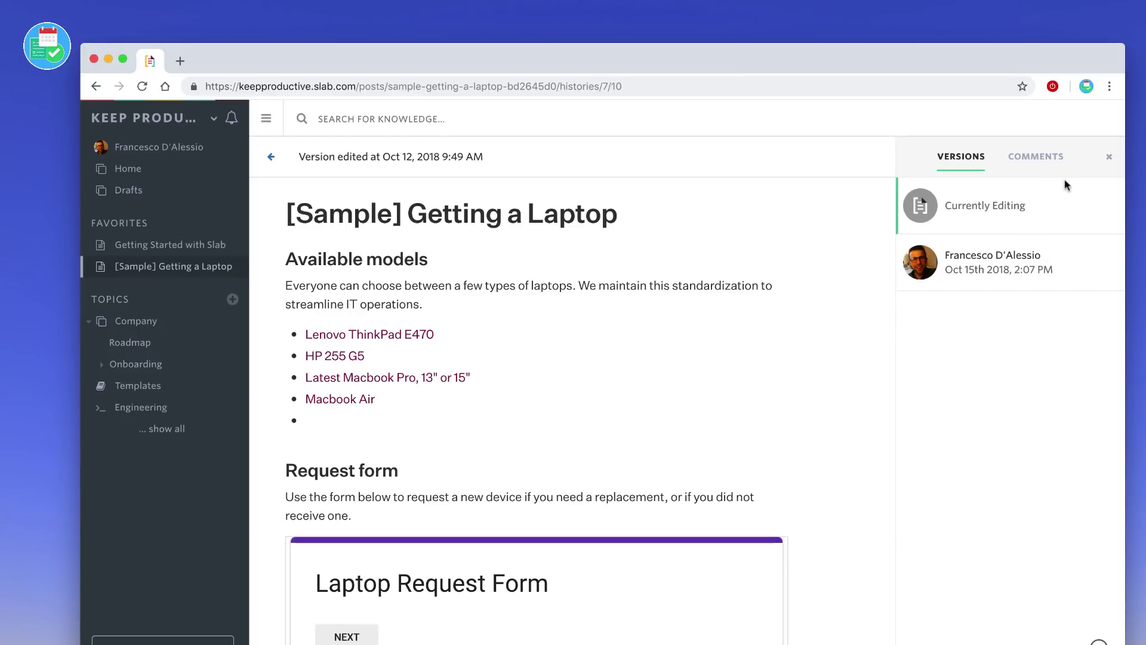
pyautogui.click(1037, 157)
pyautogui.click(971, 158)
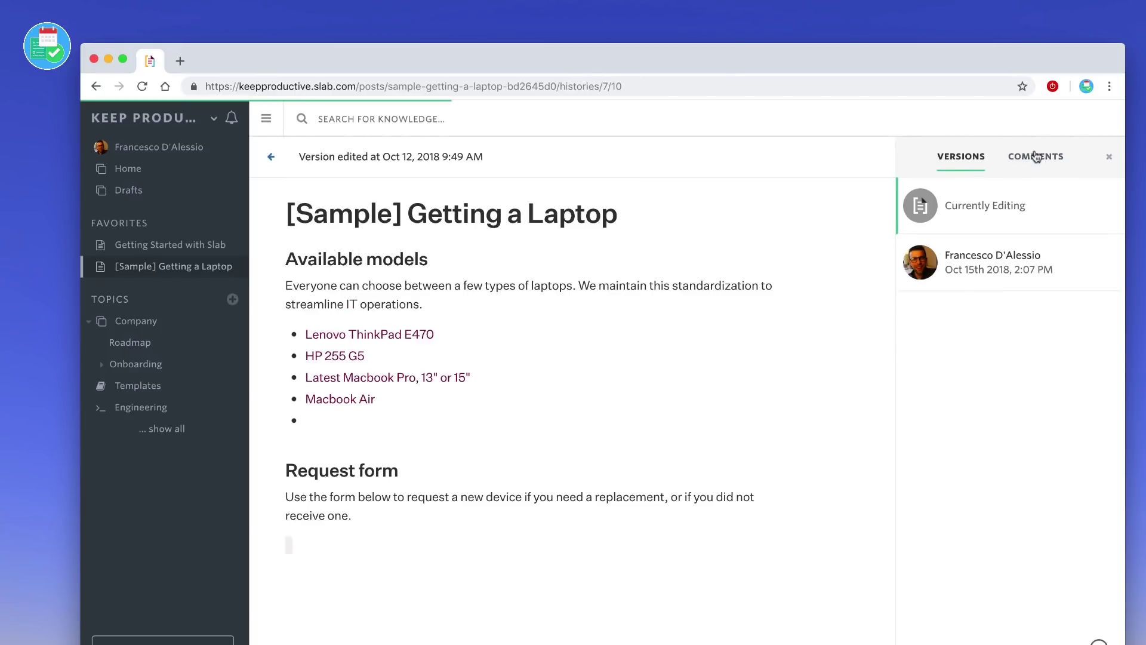
pyautogui.click(1109, 156)
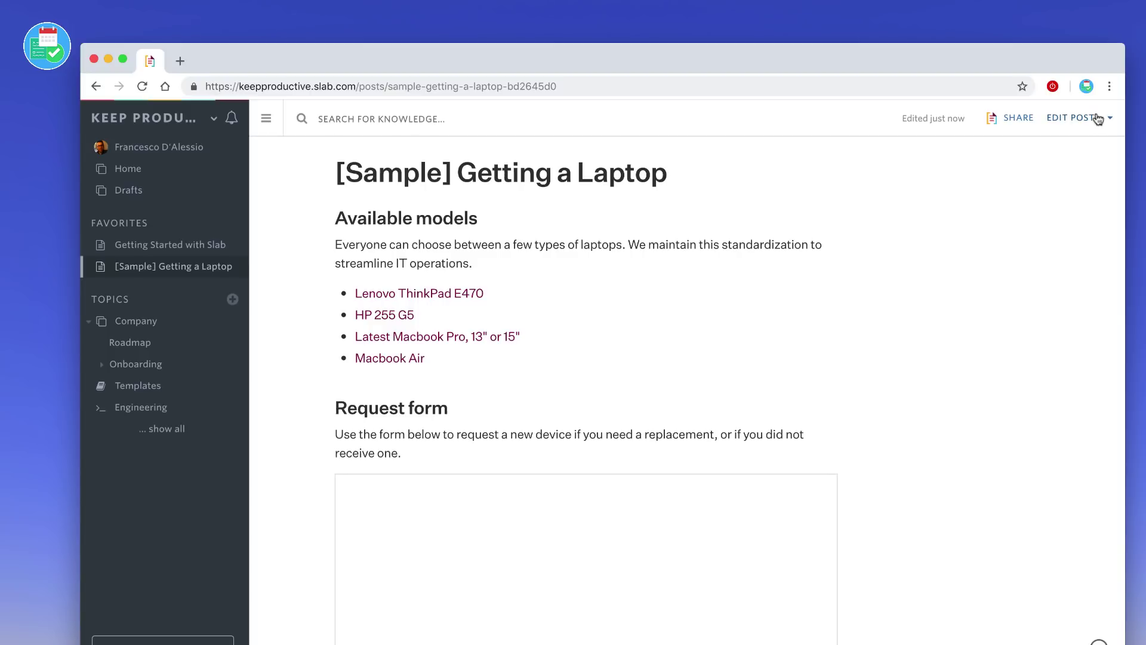
pyautogui.click(1018, 118)
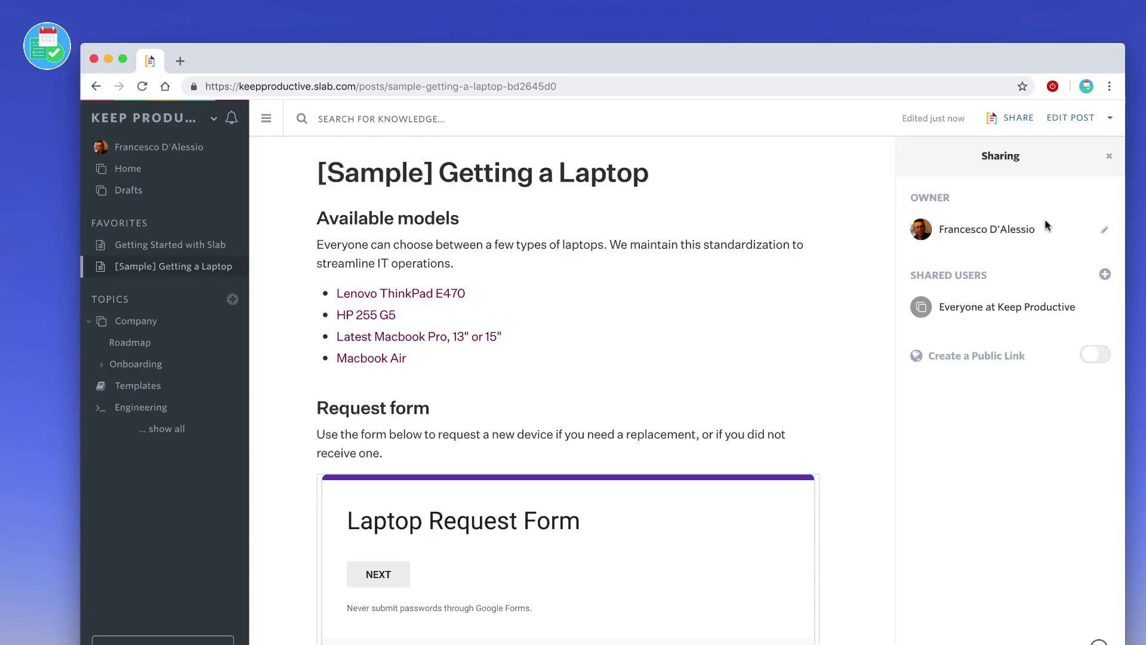
pyautogui.click(1108, 159)
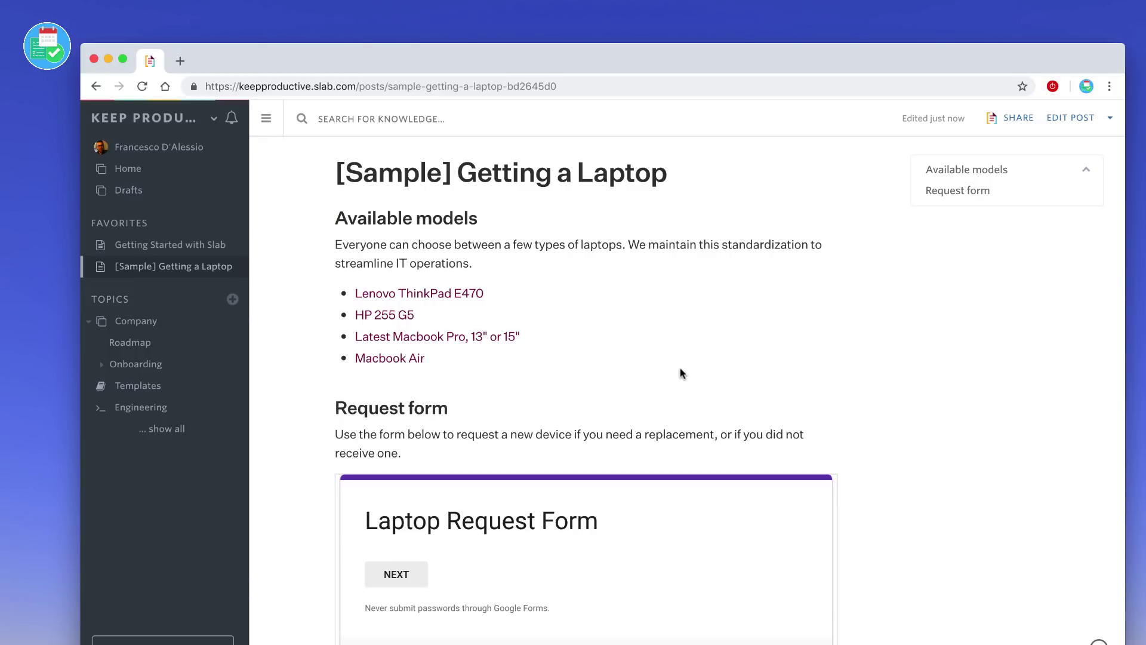
# - Create a new untitled draft from Company's Onboarding topic, ready to enter its title
pyautogui.click(167, 429)
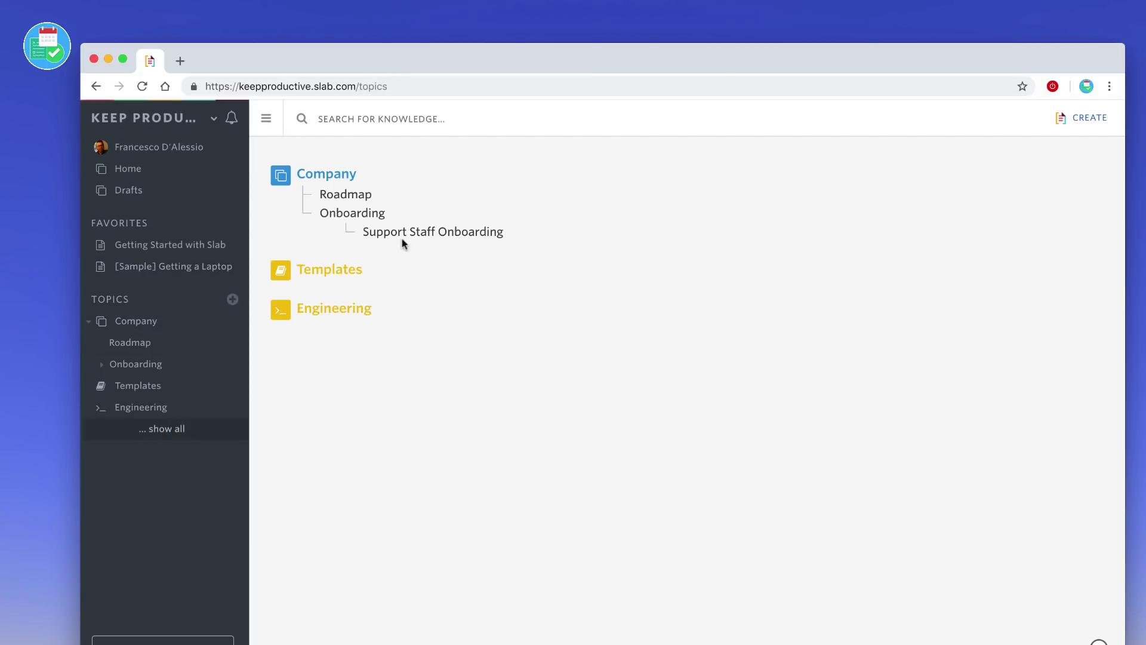
pyautogui.click(351, 214)
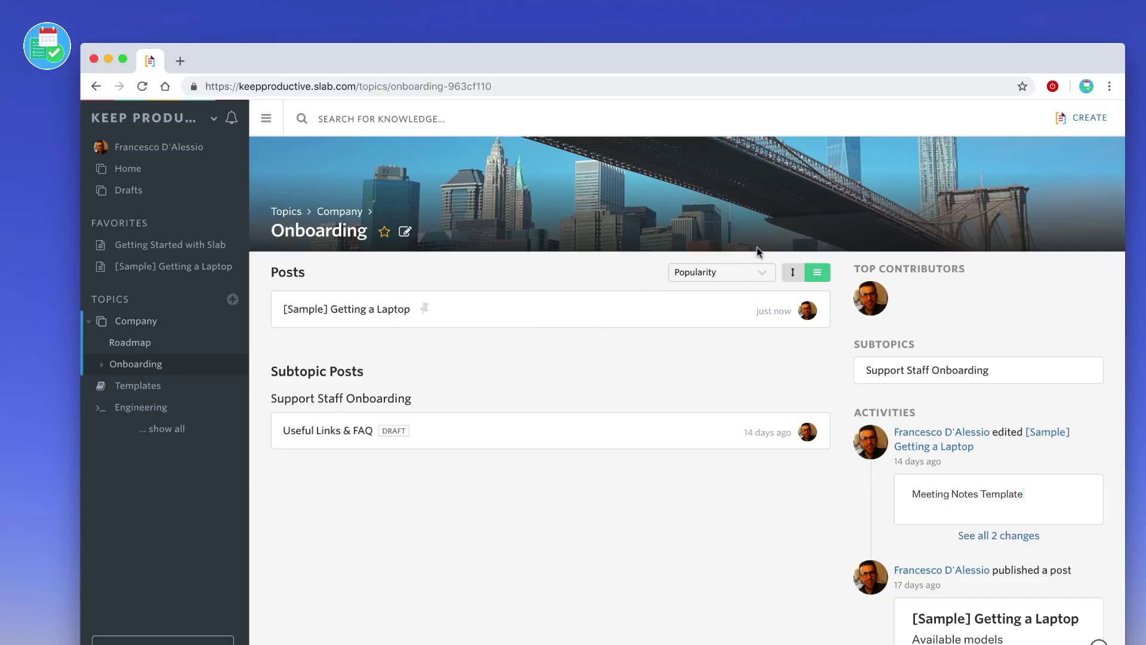
pyautogui.click(1103, 118)
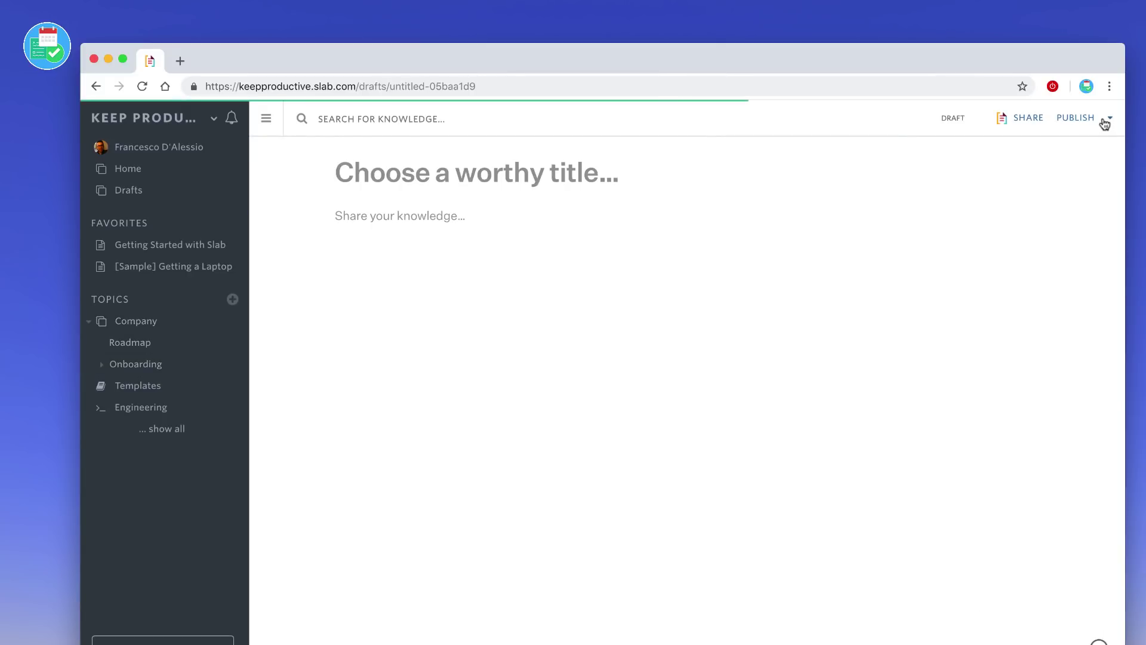
pyautogui.click(601, 172)
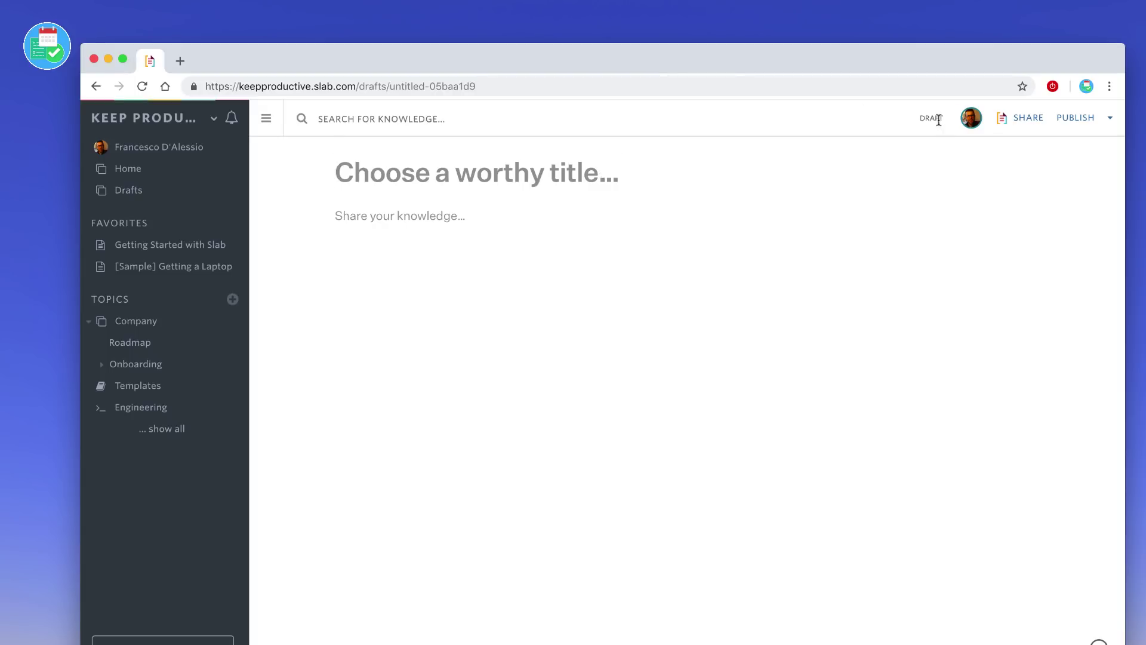
# - Title the new draft 'Blog Editor's Guidelines'
pyautogui.click(972, 118)
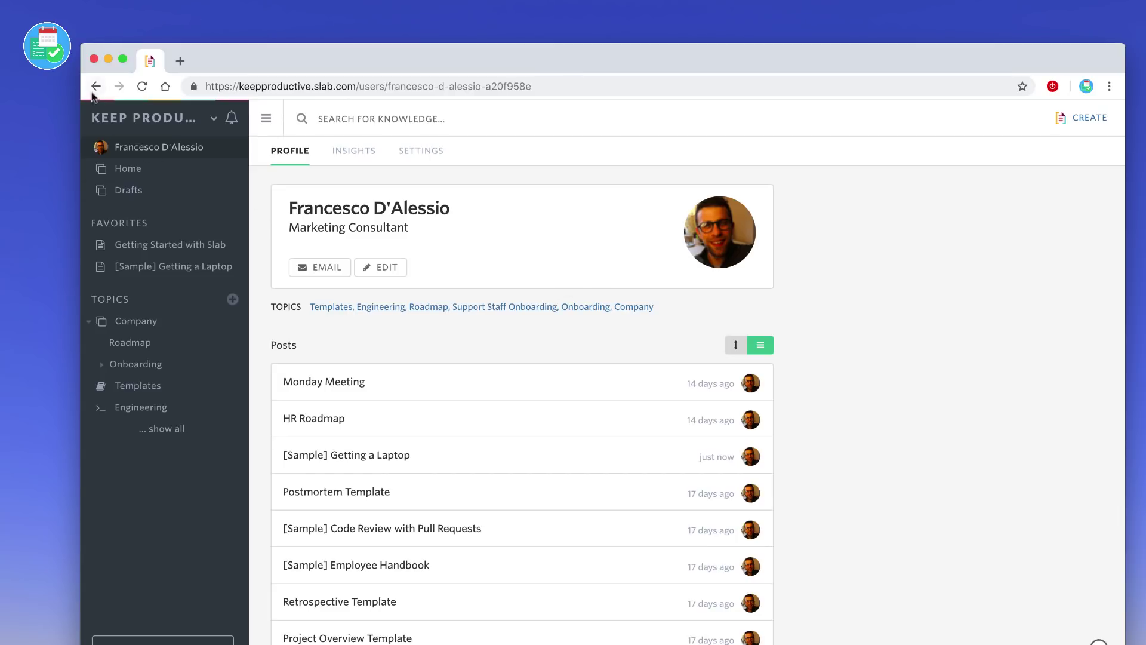
pyautogui.click(96, 86)
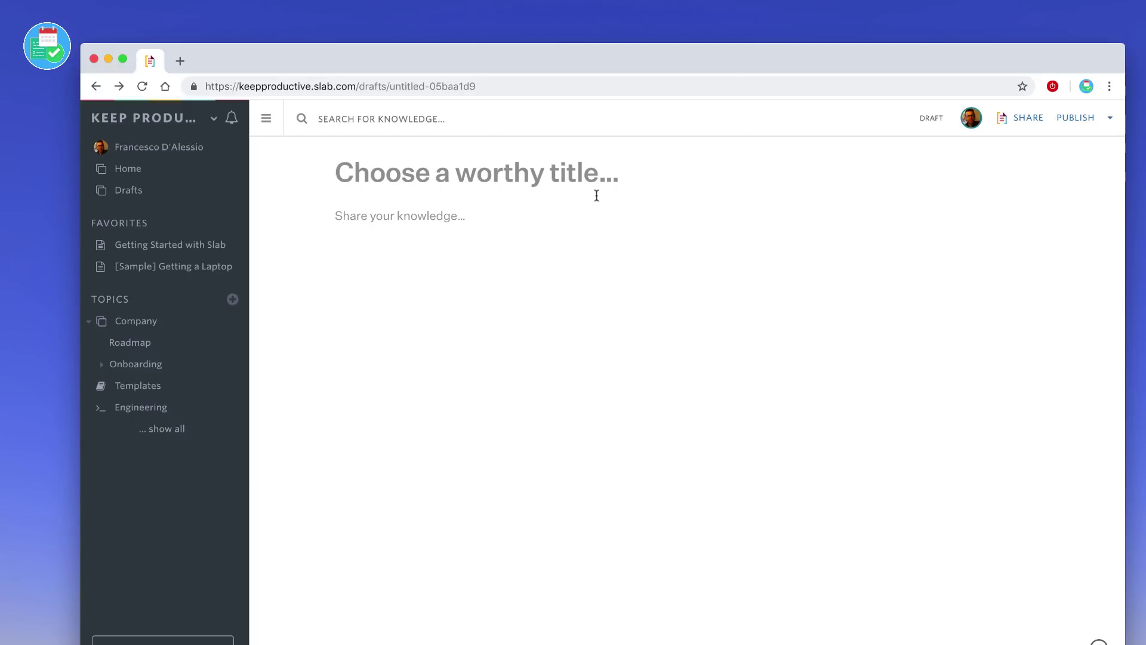
pyautogui.write('Blog Edu')
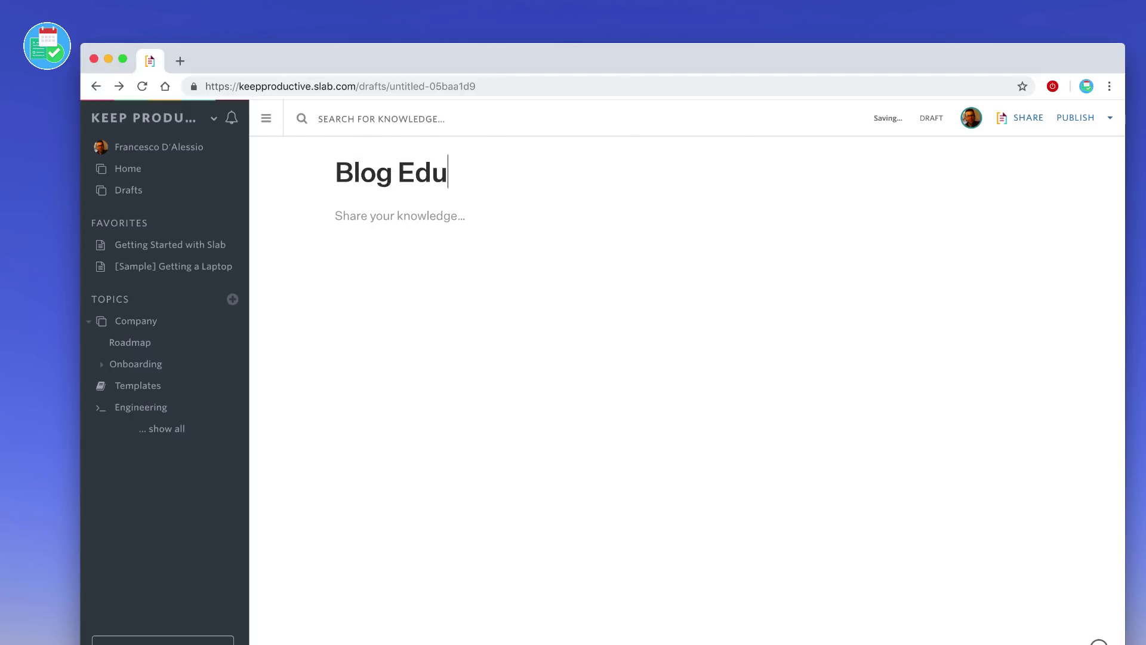
pyautogui.press('BackSpace')
pyautogui.write("itor's Guidelines")
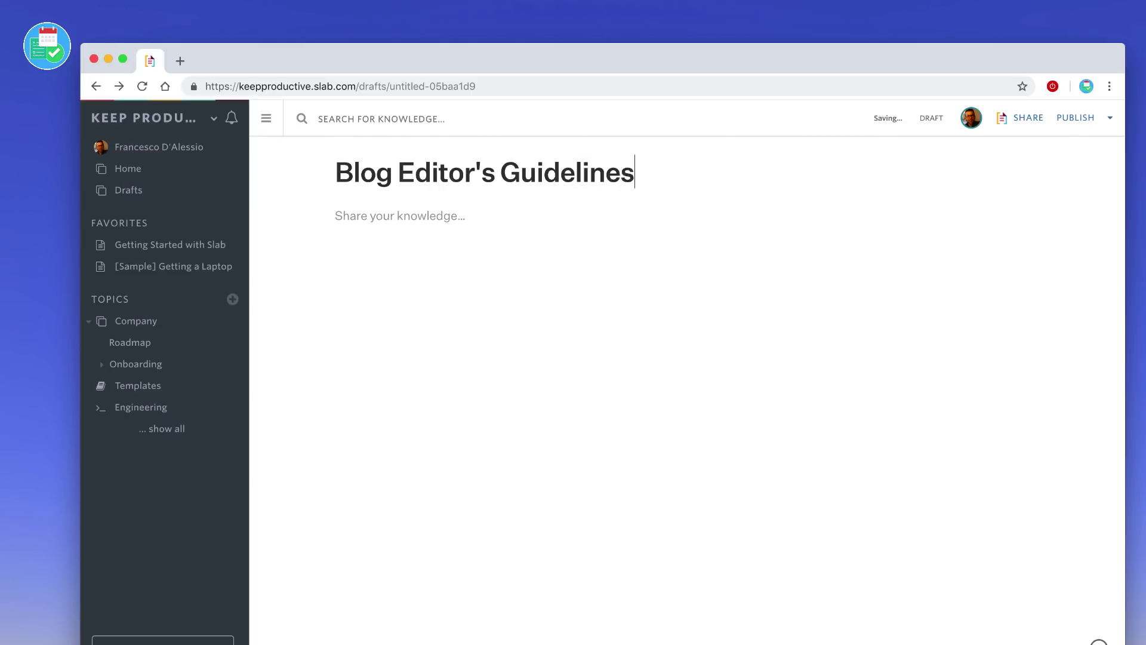
pyautogui.press('Return')
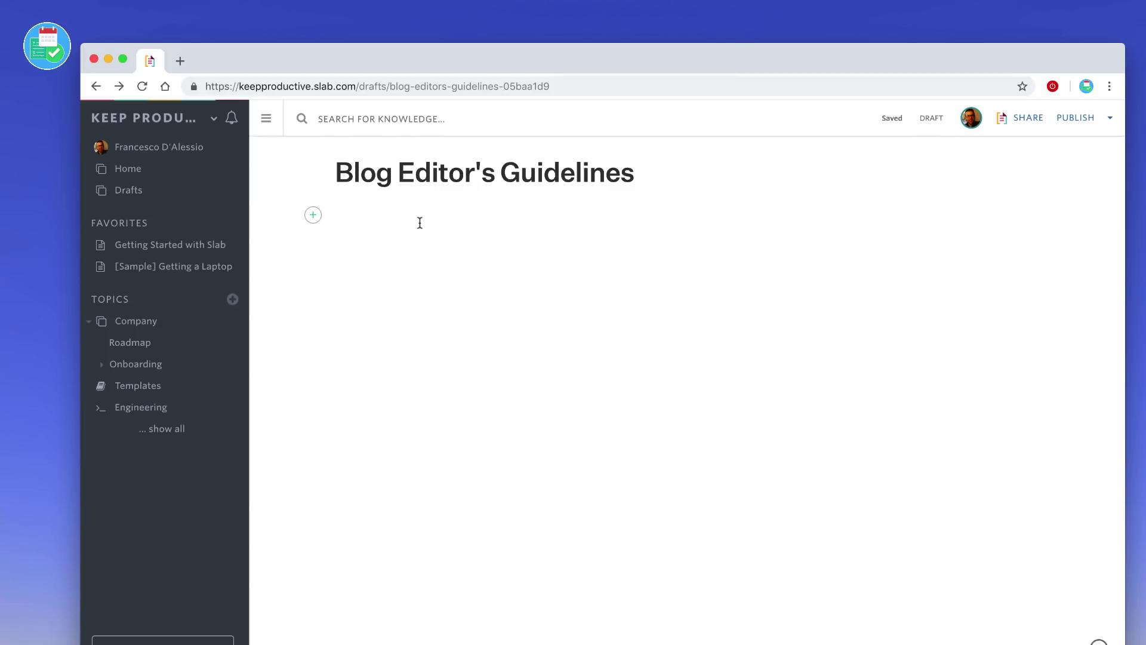
# - Add H2 'Information about Site' with bullets on Squarespace access, a linked 'here', and password access
pyautogui.write('Information about Site')
pyautogui.press('super+alt+2')
pyautogui.press('Return')
pyautogui.write('- Access site via Square')
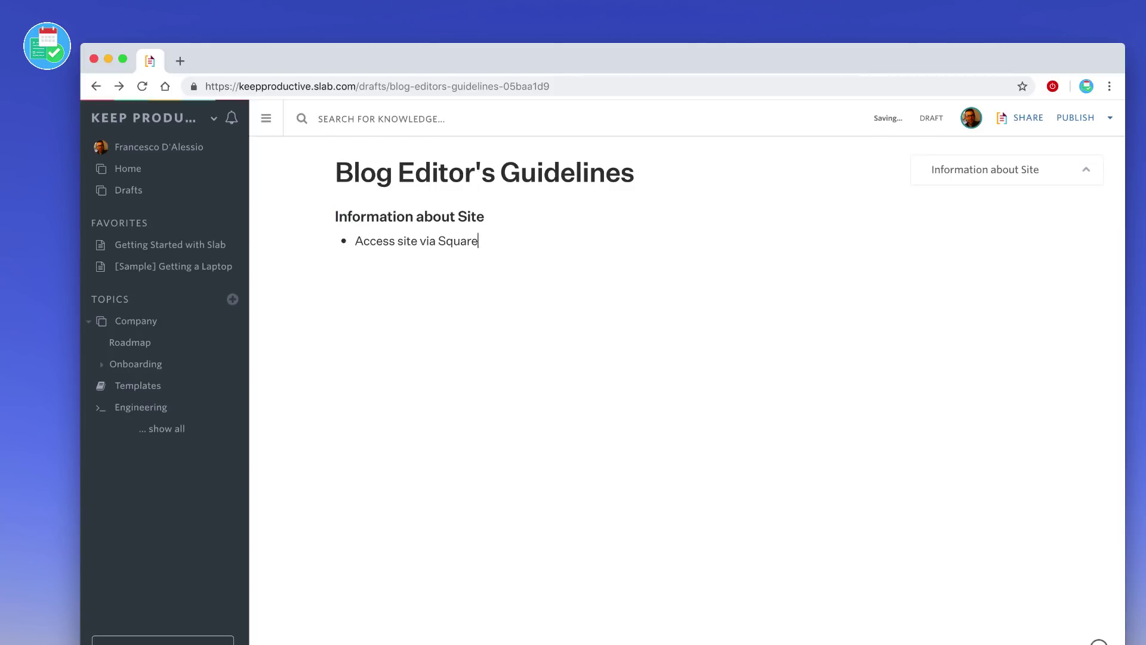
pyautogui.write('space')
pyautogui.press('Return')
pyautogui.write('Blog is found here')
pyautogui.hotkey('shift', 'alt', 'Left')
pyautogui.press('super+v')
pyautogui.press('Return')
pyautogui.write('Email Francesco about Password Access')
pyautogui.press('Return')
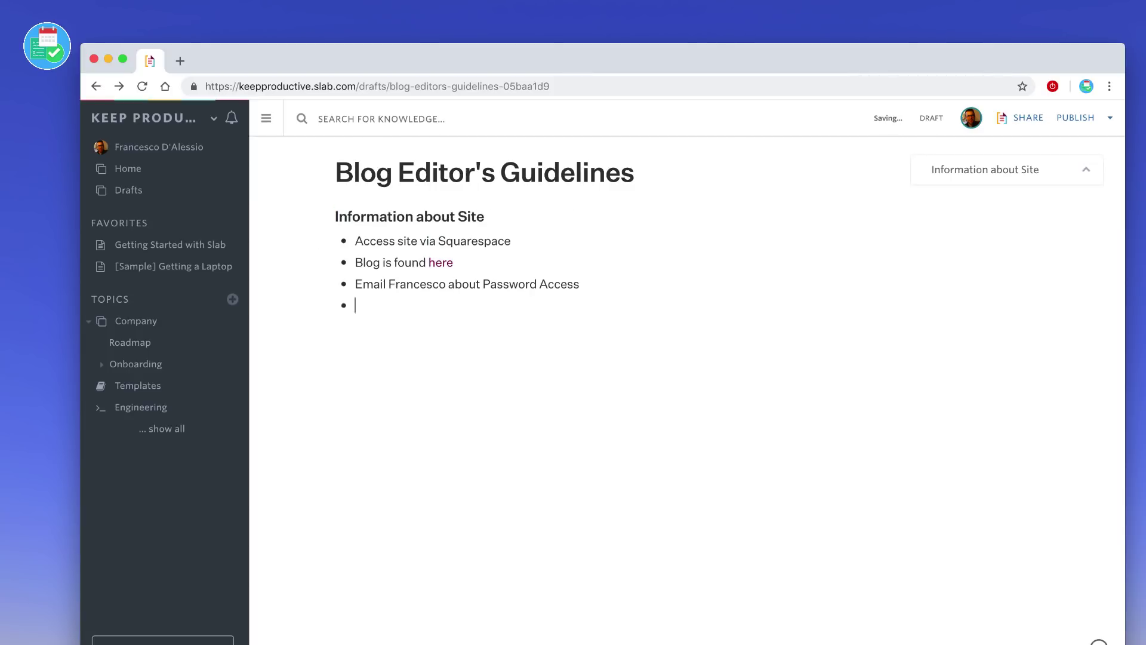
pyautogui.press('Return')
# - Add H2 'Creating a new Blog Post' with bullets on clear titles, H2 structure and SEO ranking
pyautogui.write('Creating a new Blog Post')
pyautogui.press('super+alt+2')
pyautogui.press('Return')
pyautogui.write('- Start with a Clear Title')
pyautogui.press('Return')
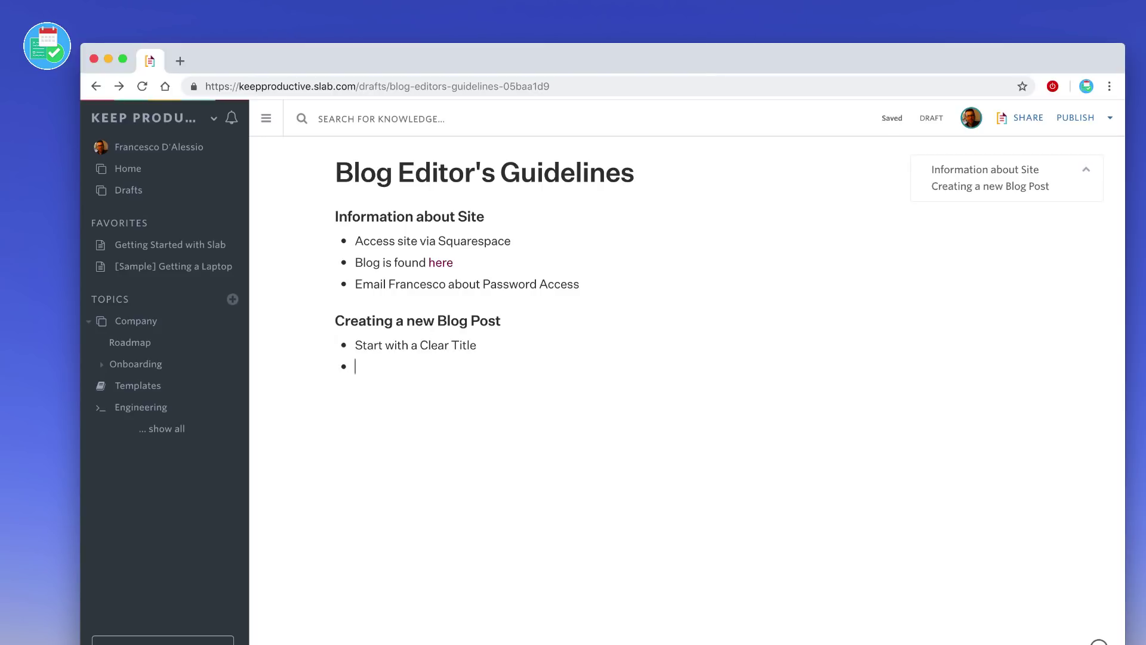
pyautogui.write('Create a structure and add H2 headers')
pyautogui.press('Return')
pyautogui.write('H2 headers will help the SEO grow')
pyautogui.press('BackSpace')
pyautogui.press('BackSpace')
pyautogui.press('BackSpace')
pyautogui.press('BackSpace')
pyautogui.write('ranking')
pyautogui.press('Return')
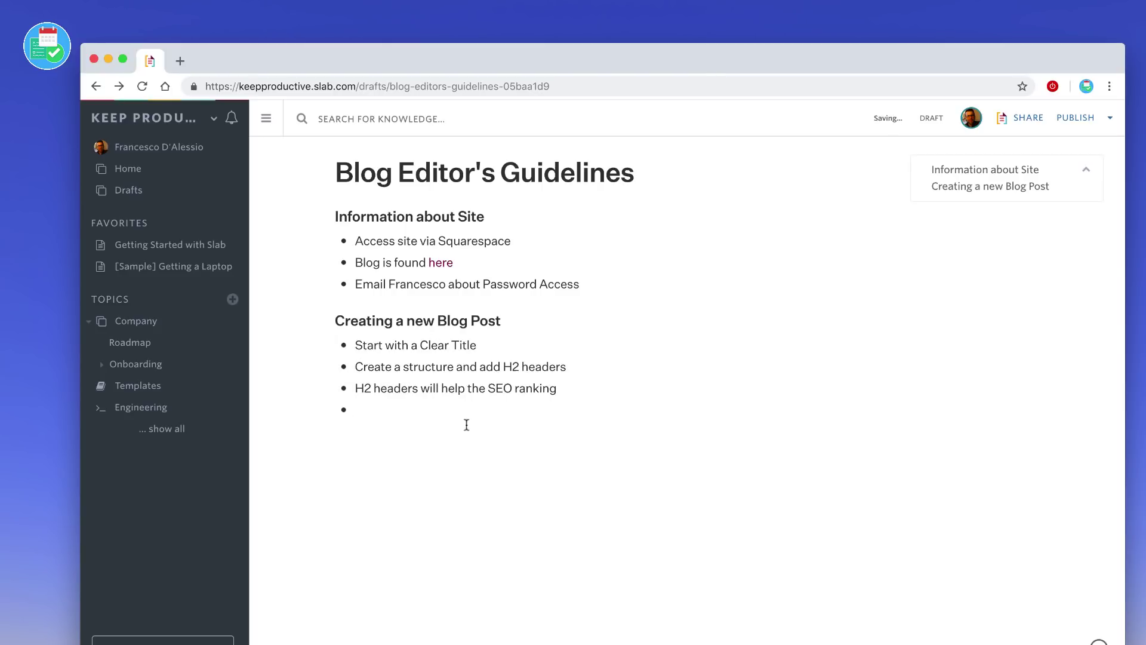
pyautogui.press('Return')
pyautogui.press('Return')
# - Add 'Creating a Blog Header Images' bullets (Canva 1500 x 500 pixels, logo, template) and the demo image
pyautogui.write('Creating a Blog Header Images')
pyautogui.press('Return')
pyautogui.write('- Go to Canva and create using 1500 x 500 pixels')
pyautogui.press('Return')
pyautogui.write('Be clear and i')
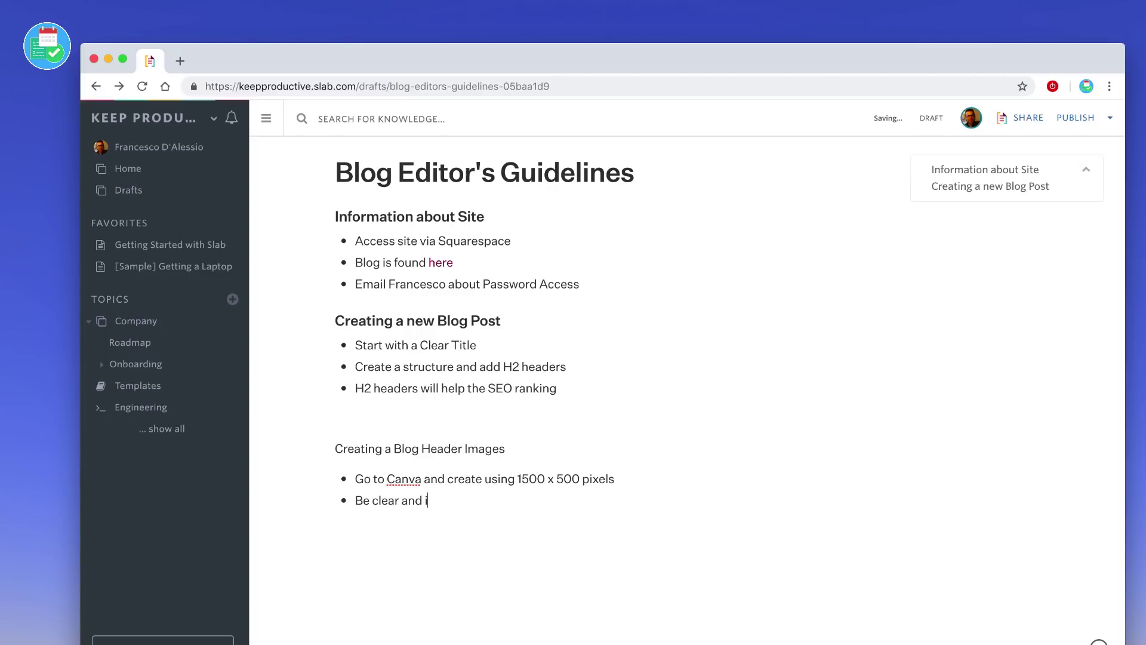
pyautogui.write('nclude logo')
pyautogui.press('Return')
pyautogui.write('Try using the template here')
pyautogui.press('super+alt+2')
pyautogui.press('Return')
pyautogui.write('See demo below')
pyautogui.click(742, 642)
pyautogui.moveTo(414, 191); pyautogui.dragTo(481, 482)
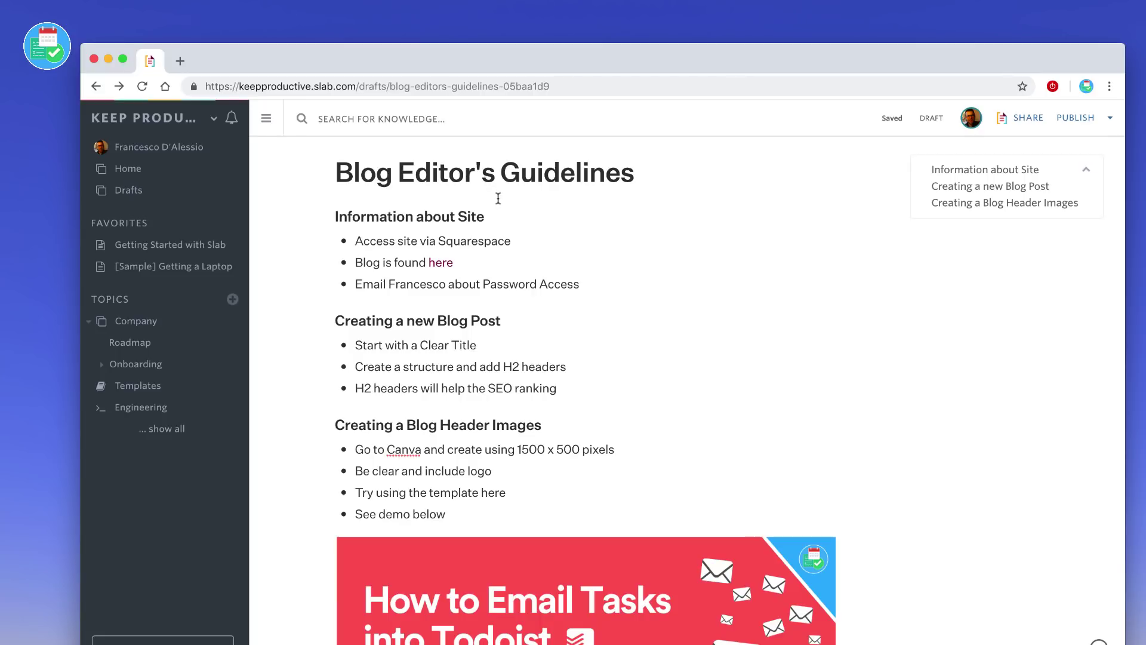
pyautogui.doubleClick(337, 217)
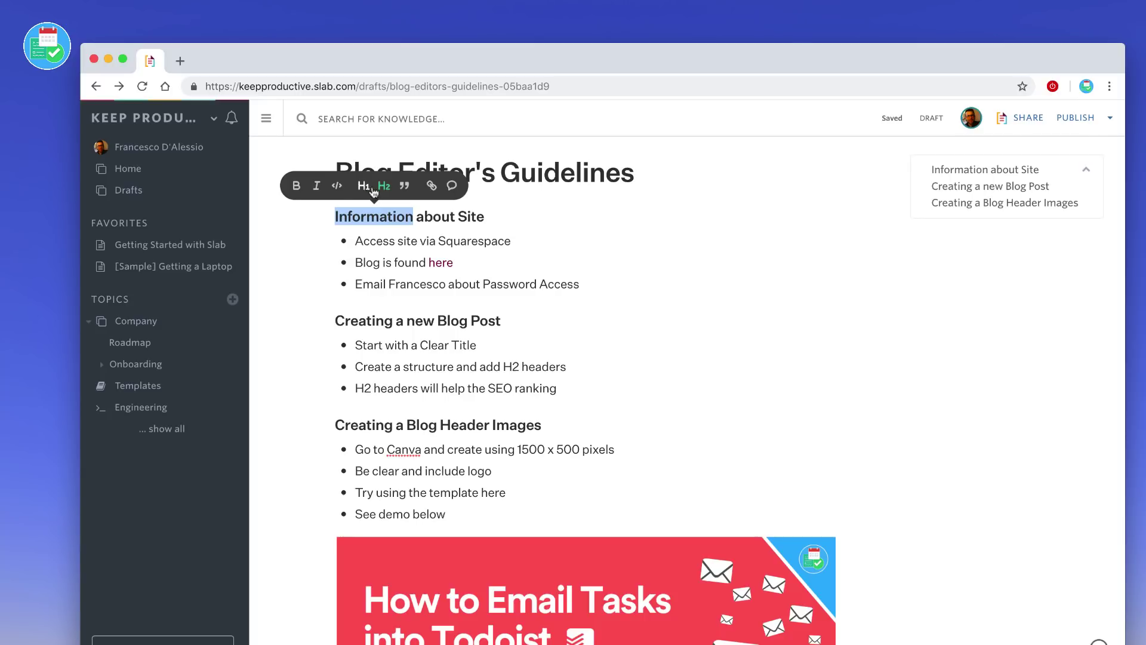
pyautogui.click(353, 227)
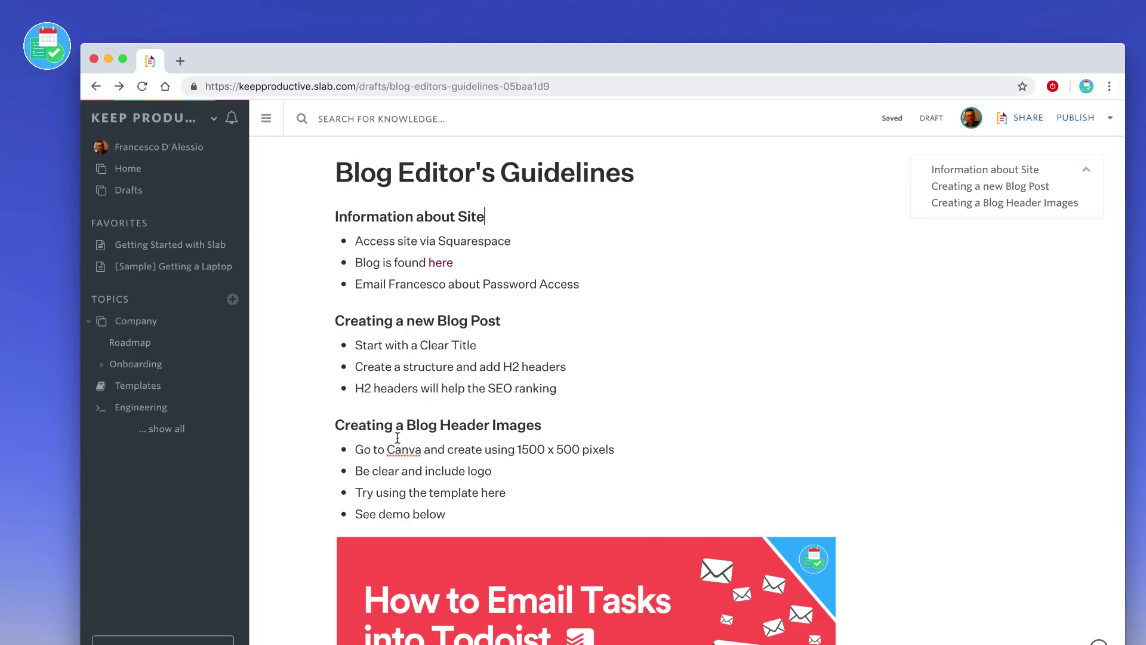
pyautogui.scroll(-5, 472, 458)
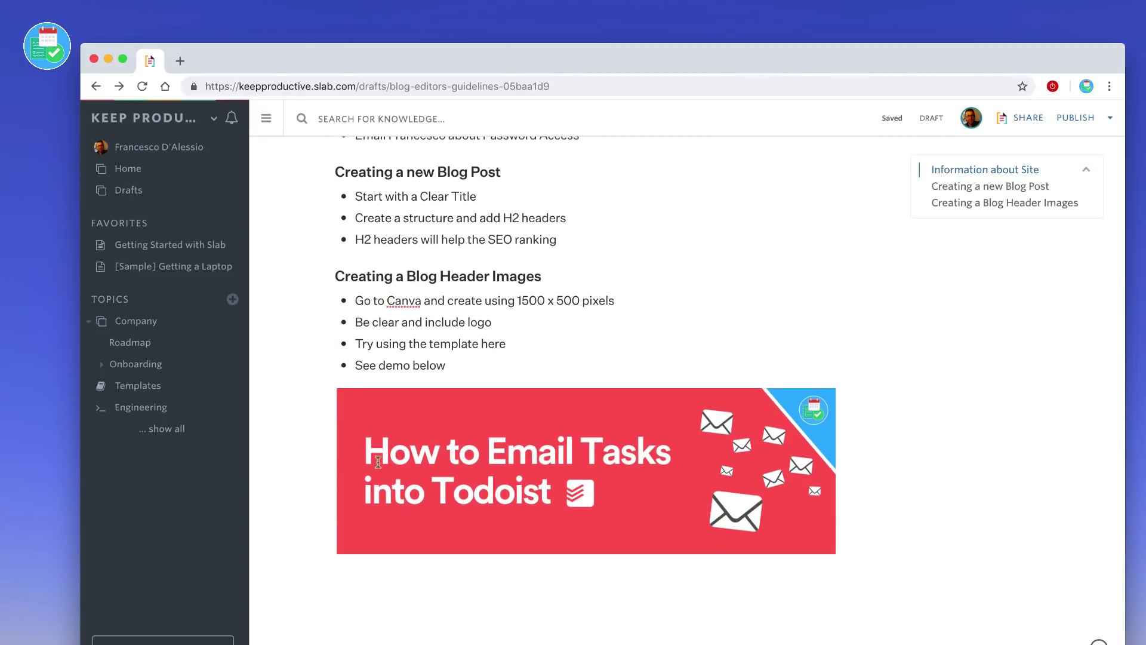
pyautogui.click(376, 573)
pyautogui.click(313, 576)
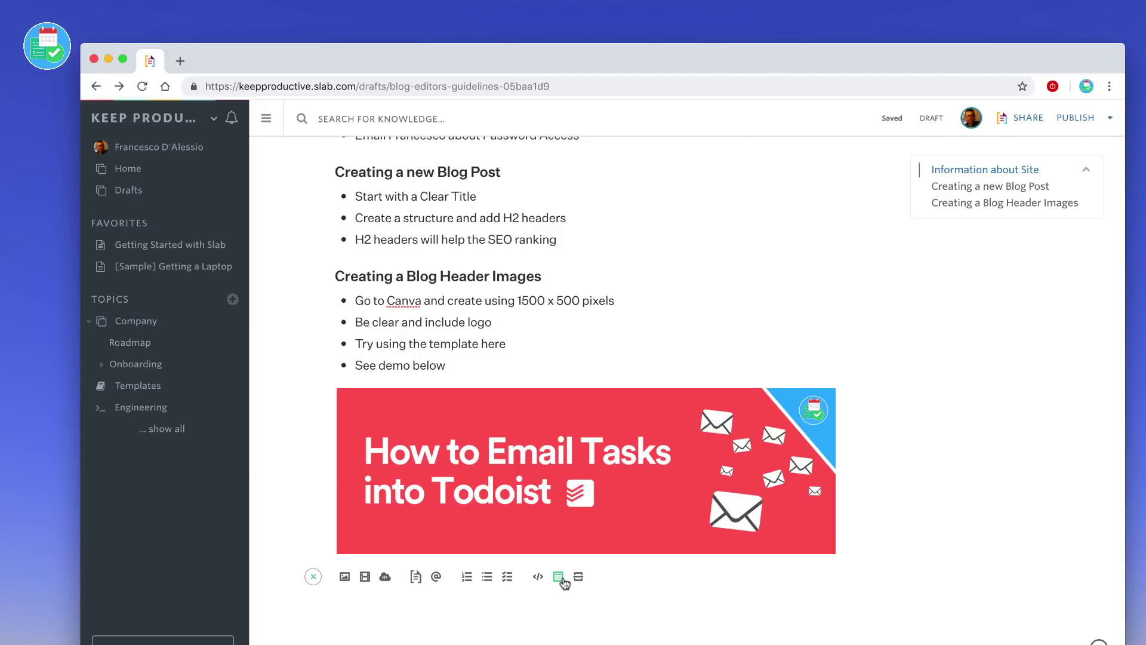
pyautogui.click(314, 578)
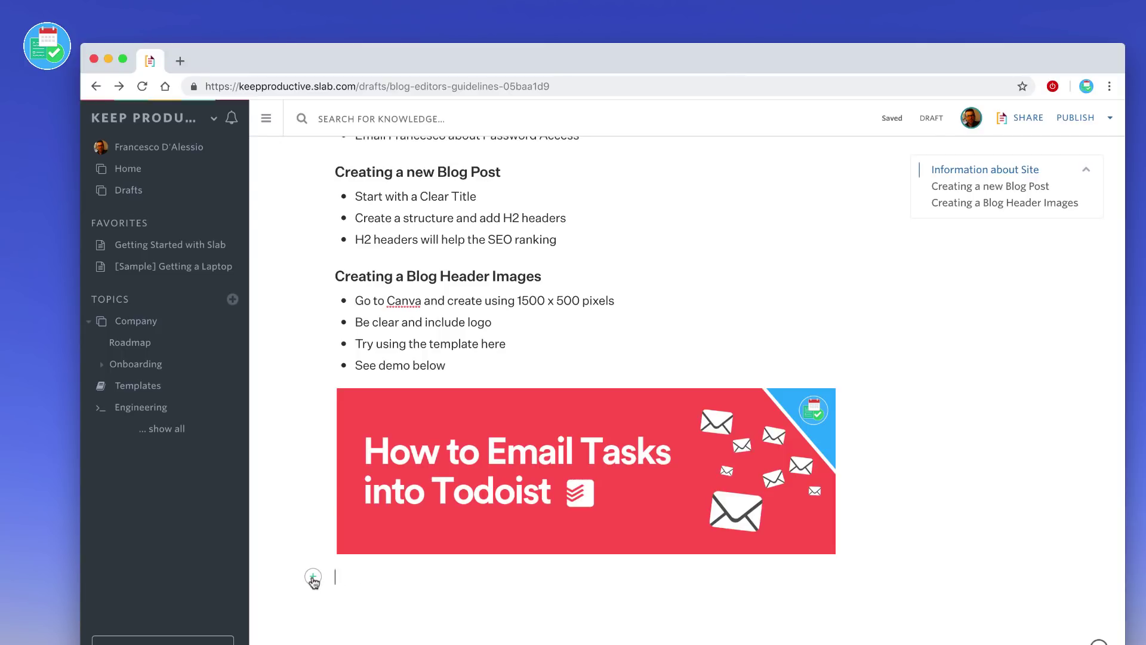
pyautogui.scroll(3, 370, 525)
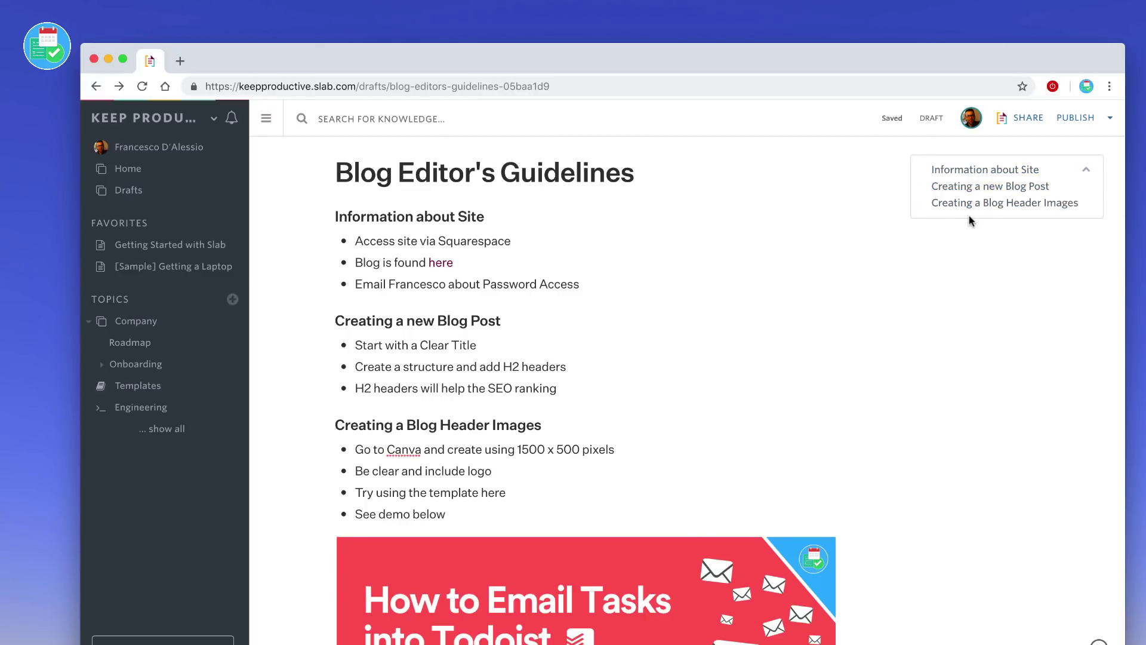
# - Publish Blog Editor's Guidelines under the Onboarding topic
pyautogui.click(1110, 118)
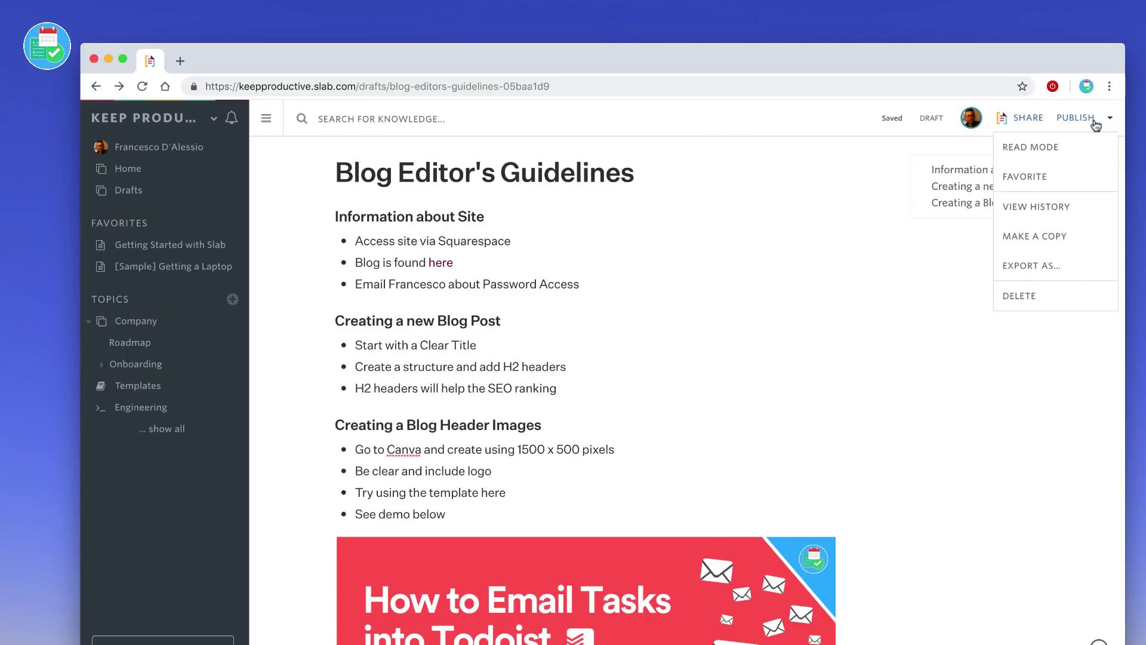
pyautogui.click(1082, 118)
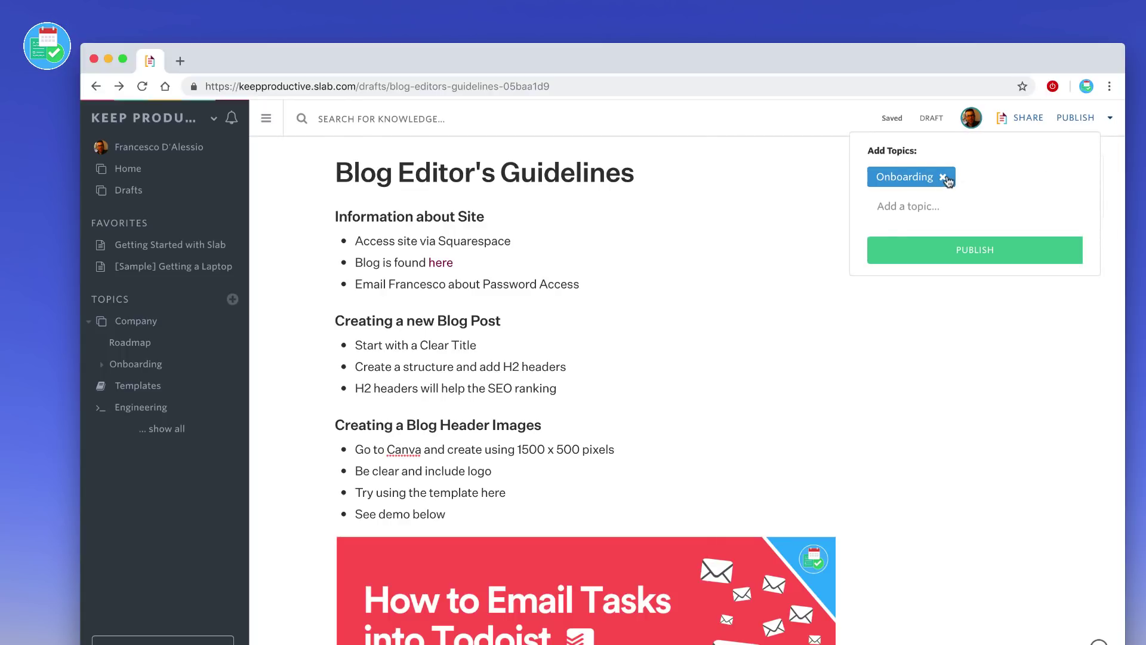
pyautogui.click(940, 206)
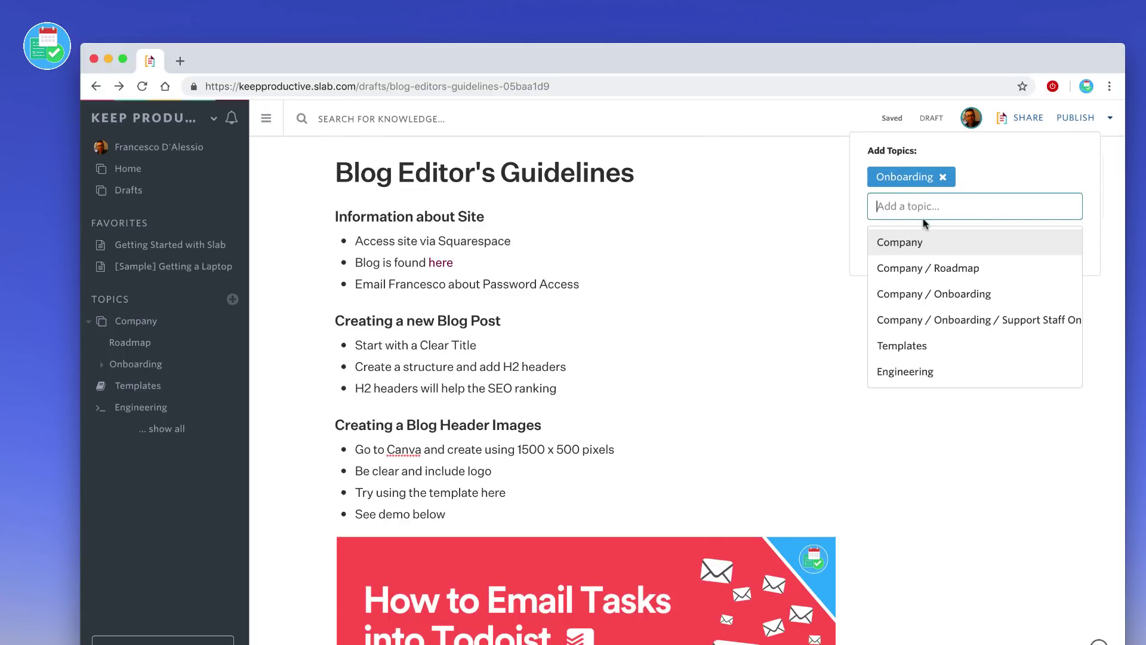
pyautogui.click(954, 294)
pyautogui.click(955, 252)
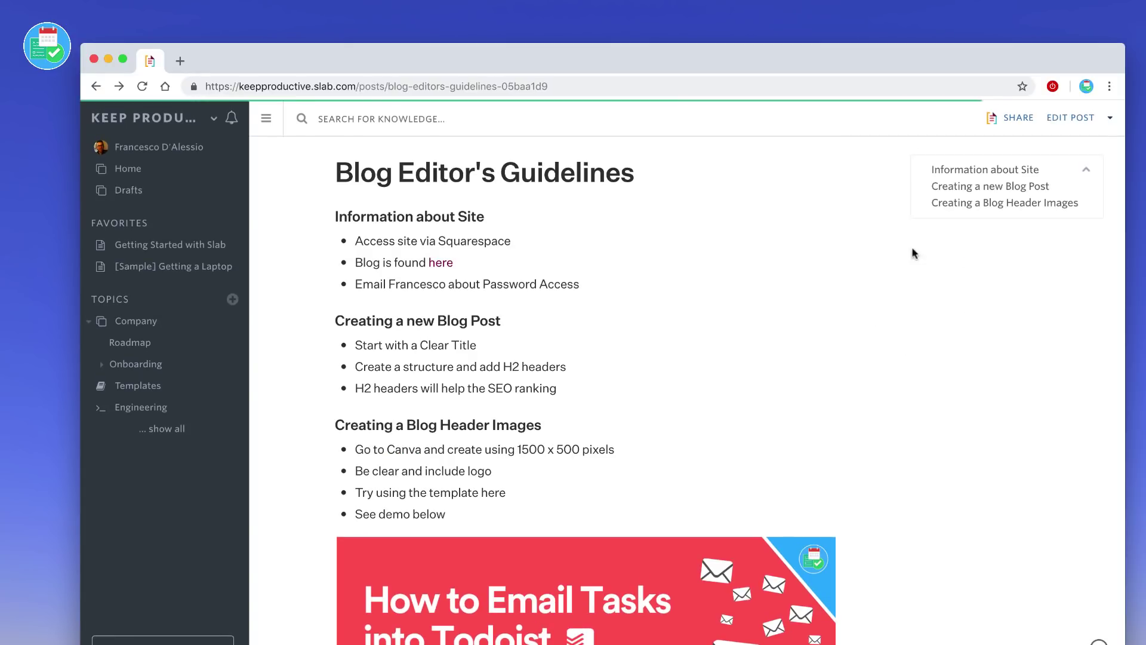
# - Star the Onboarding topic as a favourite and expand then collapse its subtopics in the sidebar
pyautogui.click(170, 438)
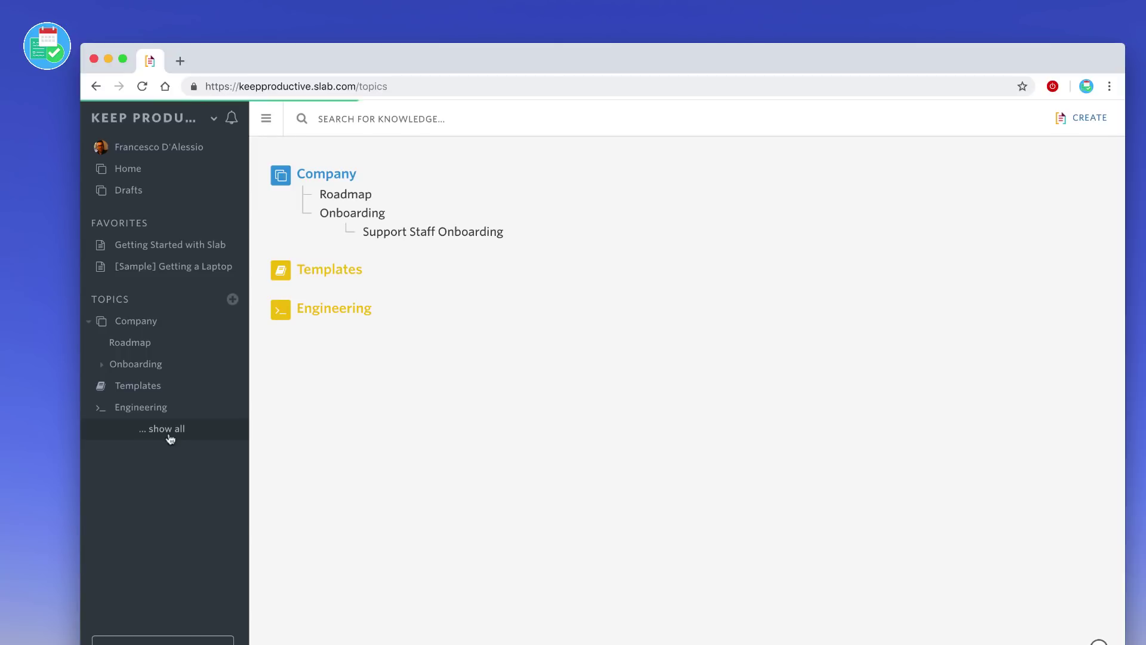
pyautogui.click(346, 213)
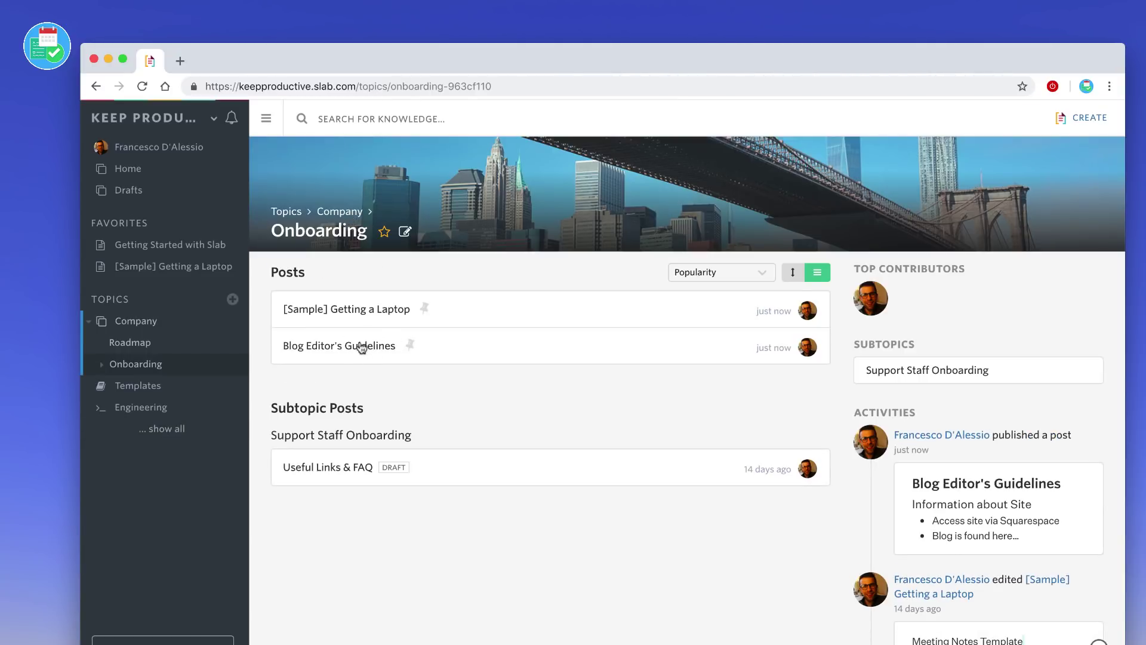
pyautogui.click(385, 233)
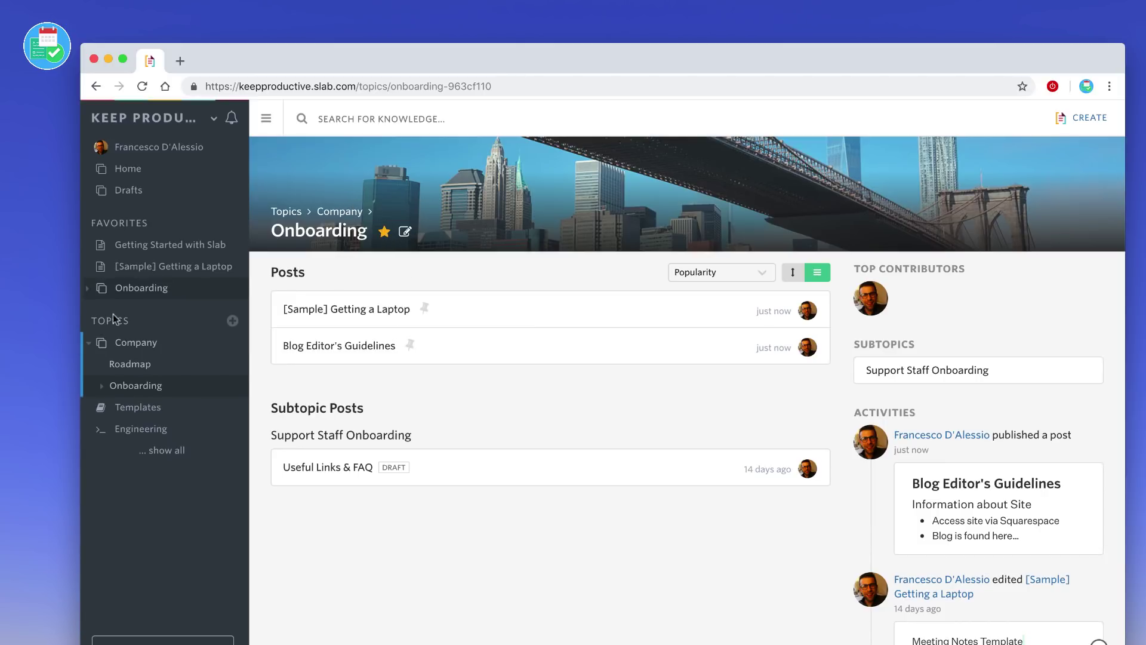
pyautogui.click(89, 289)
pyautogui.click(90, 289)
# - Open the Useful Links & FAQ draft from the Support Staff Onboarding posts
pyautogui.scroll(-3, 949, 298)
pyautogui.scroll(-1, 943, 265)
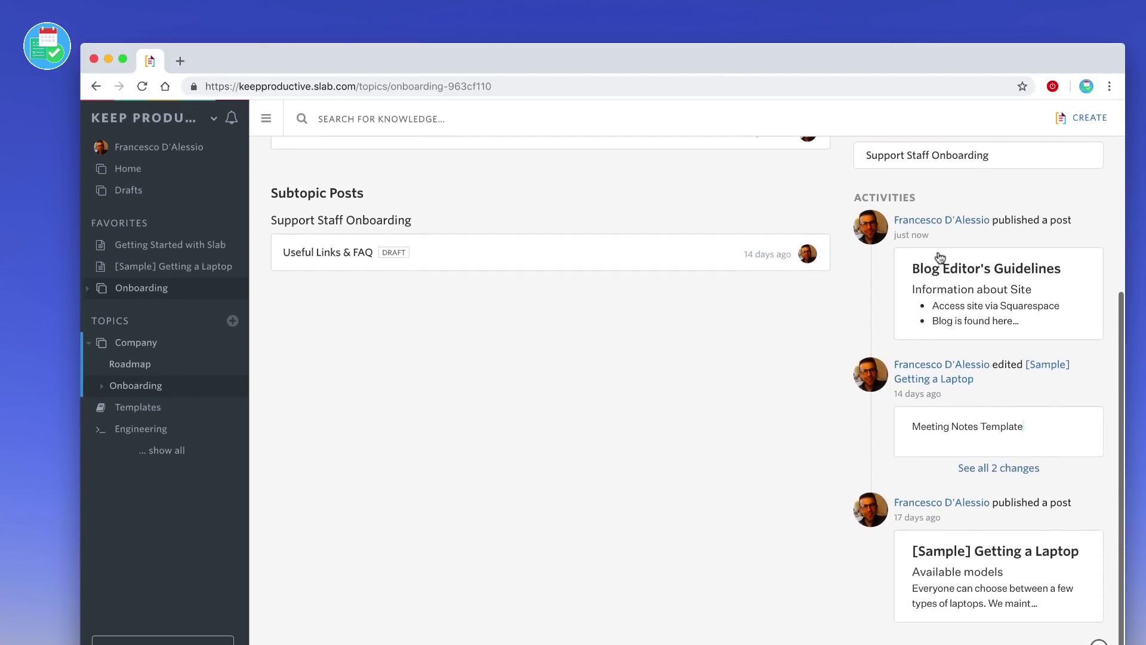
pyautogui.scroll(2, 941, 258)
pyautogui.scroll(2, 937, 254)
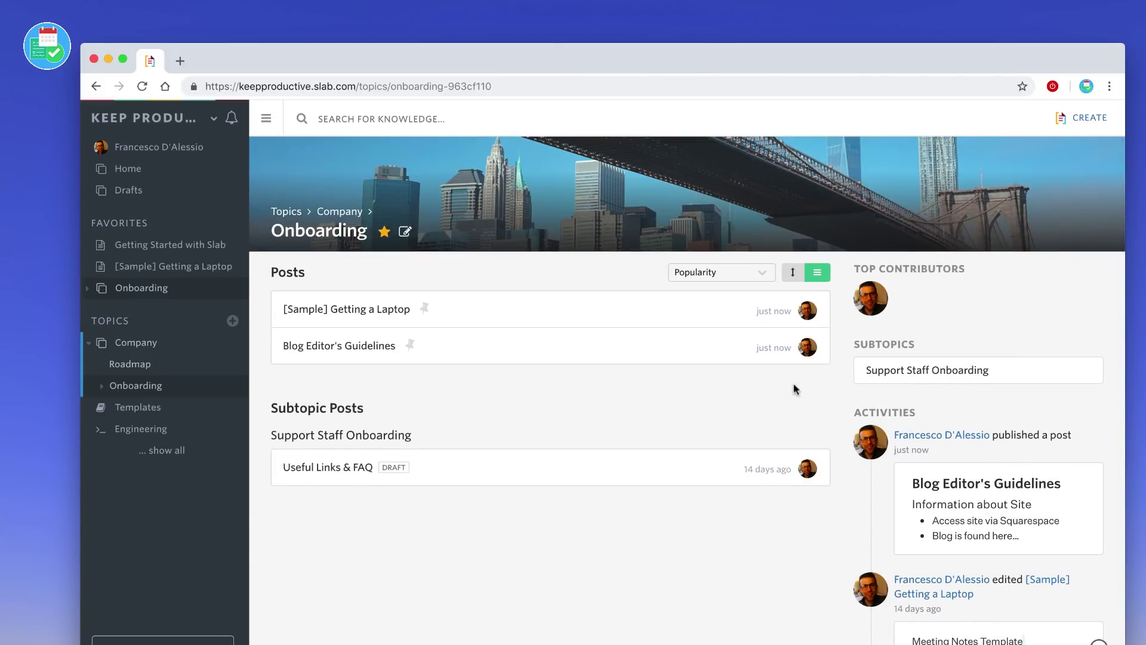
pyautogui.click(351, 471)
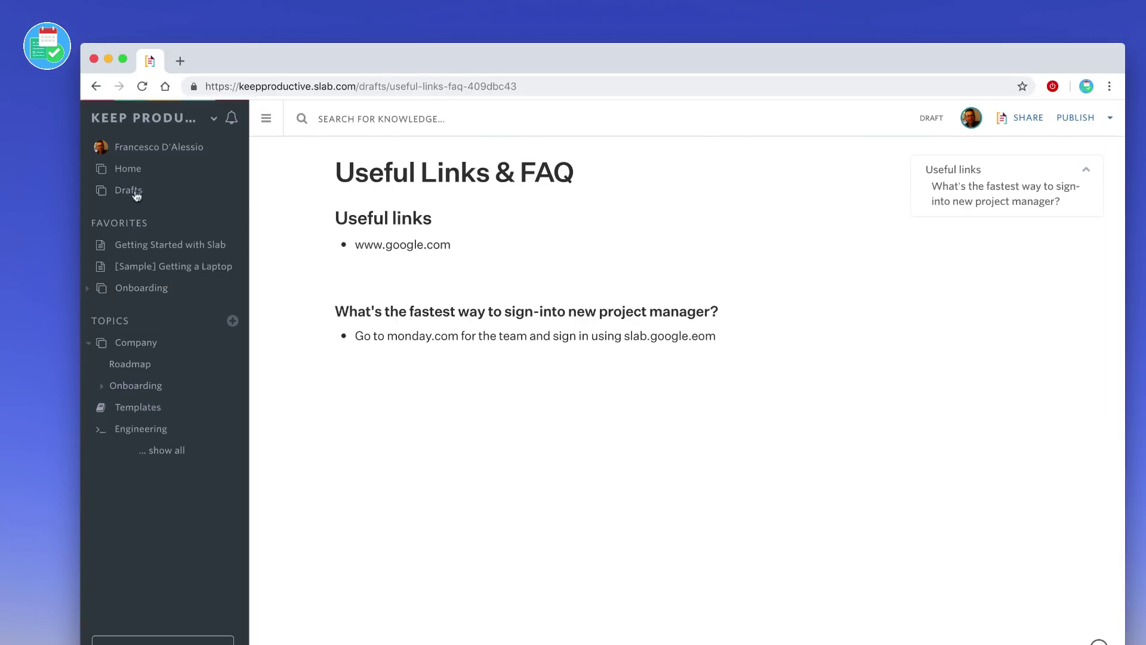
# - Open Project Overview Template from the Templates topic and skim its sections
pyautogui.click(128, 172)
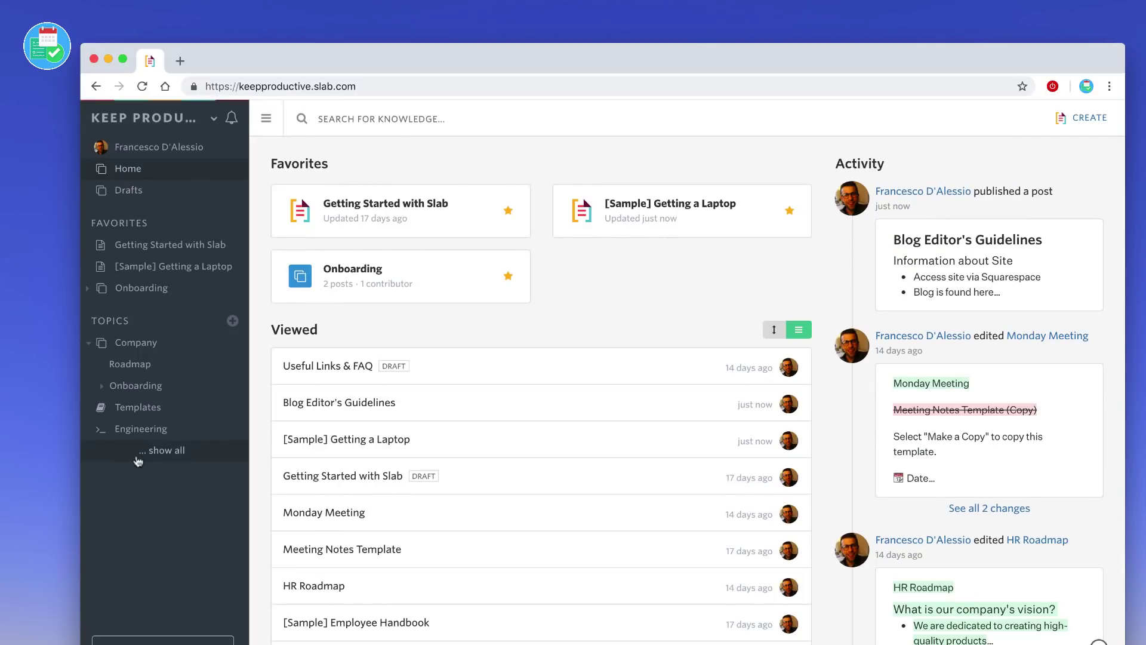
pyautogui.click(162, 450)
pyautogui.click(304, 275)
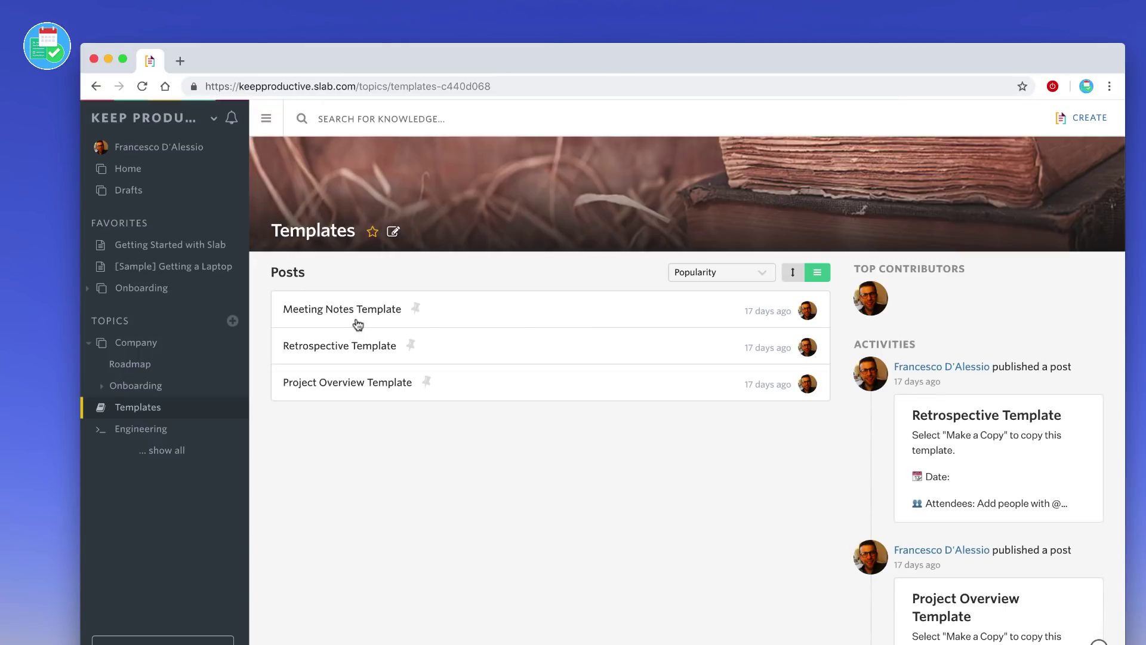
pyautogui.click(366, 383)
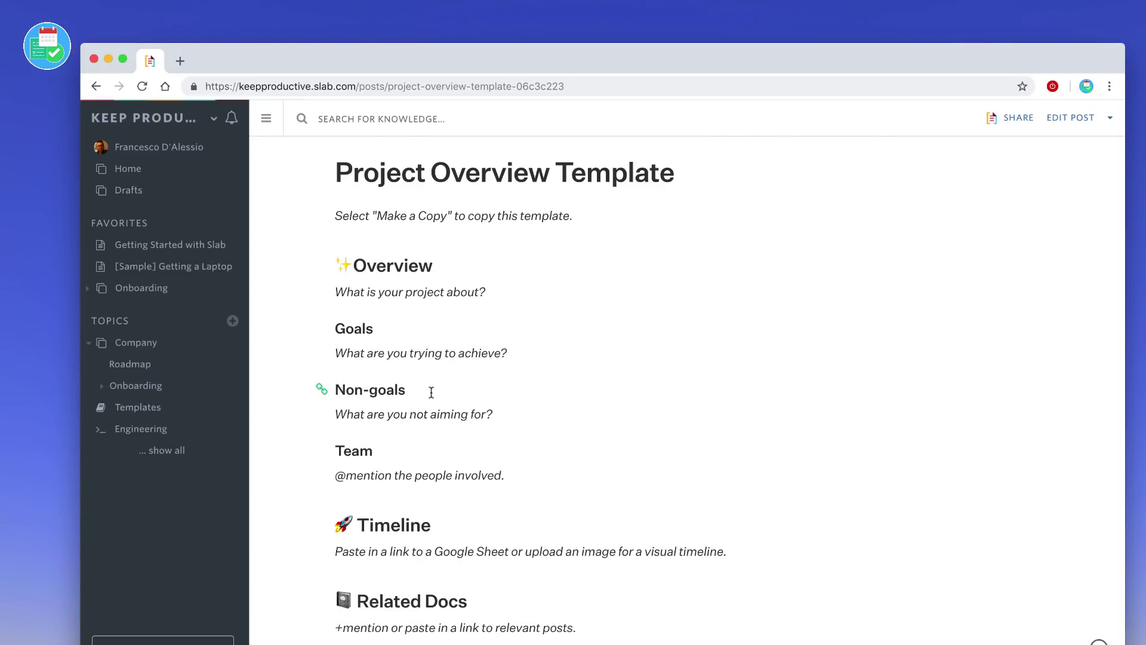
pyautogui.scroll(-2, 431, 392)
pyautogui.scroll(2, 431, 393)
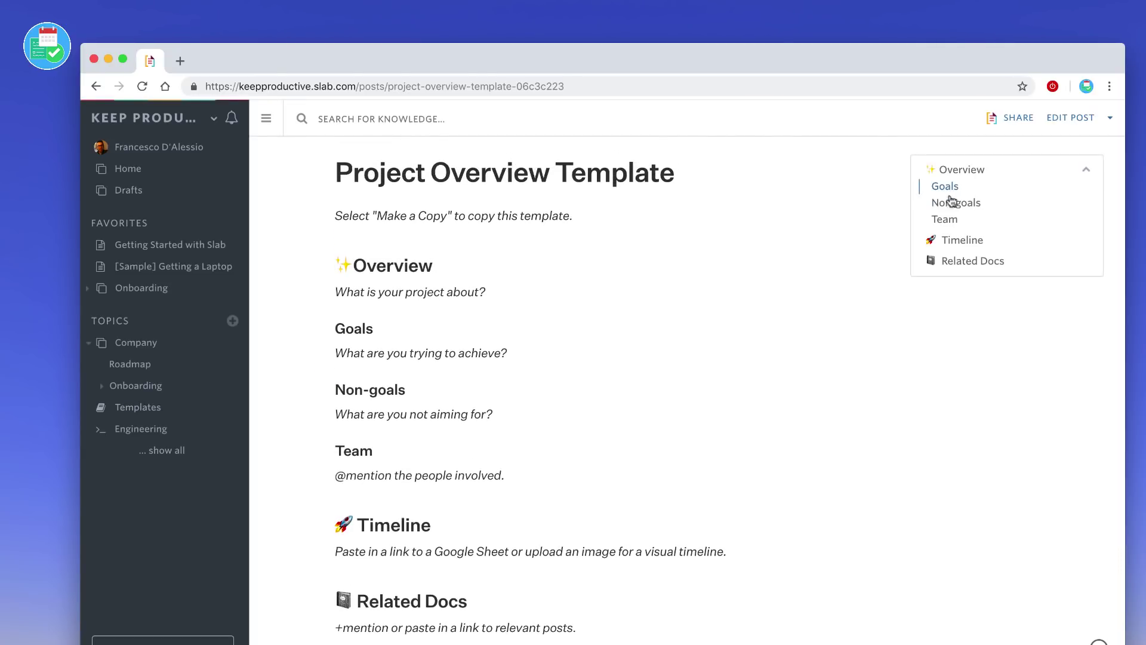
pyautogui.scroll(-3, 639, 351)
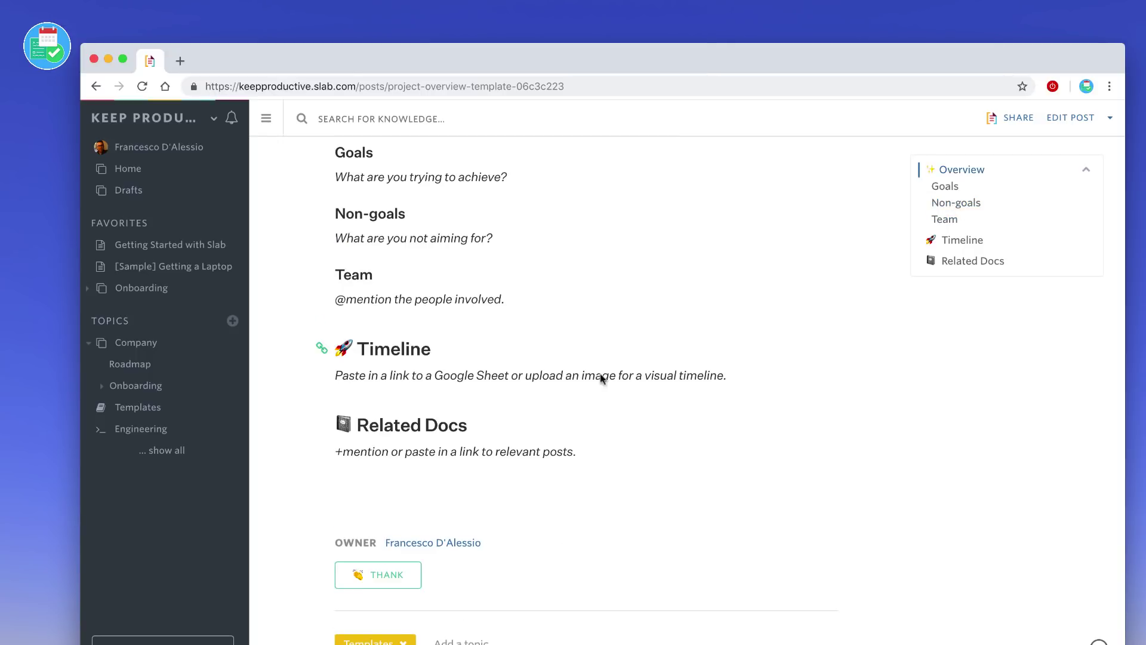
# - Thank the template's owner, then withdraw the thanks
pyautogui.click(391, 575)
pyautogui.click(402, 578)
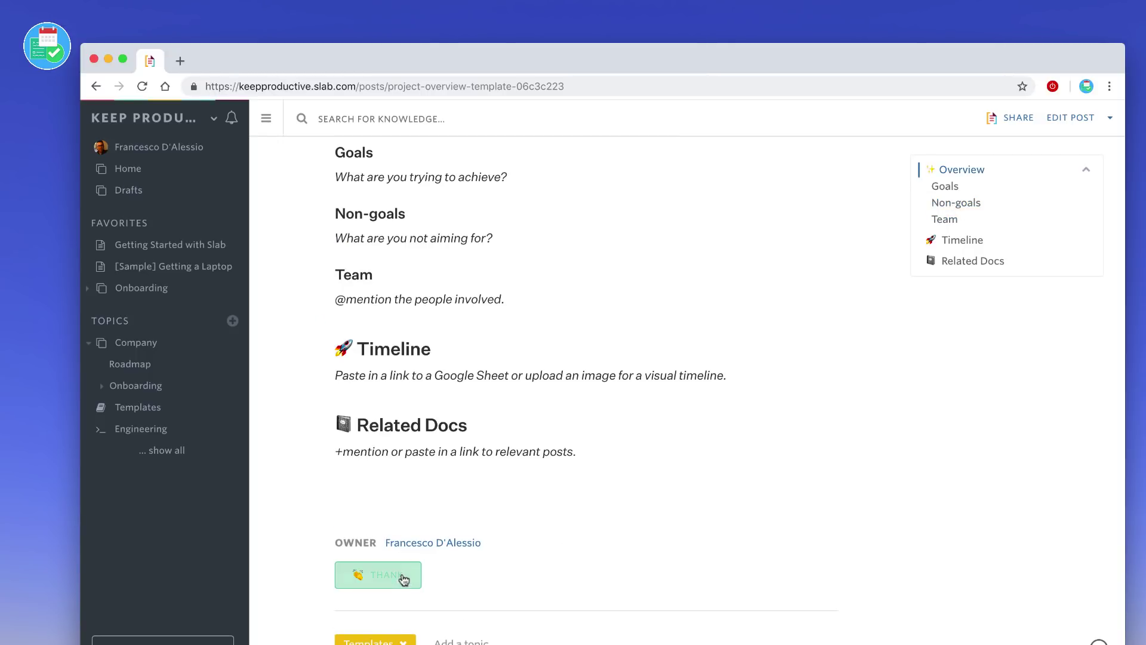
pyautogui.scroll(3, 404, 519)
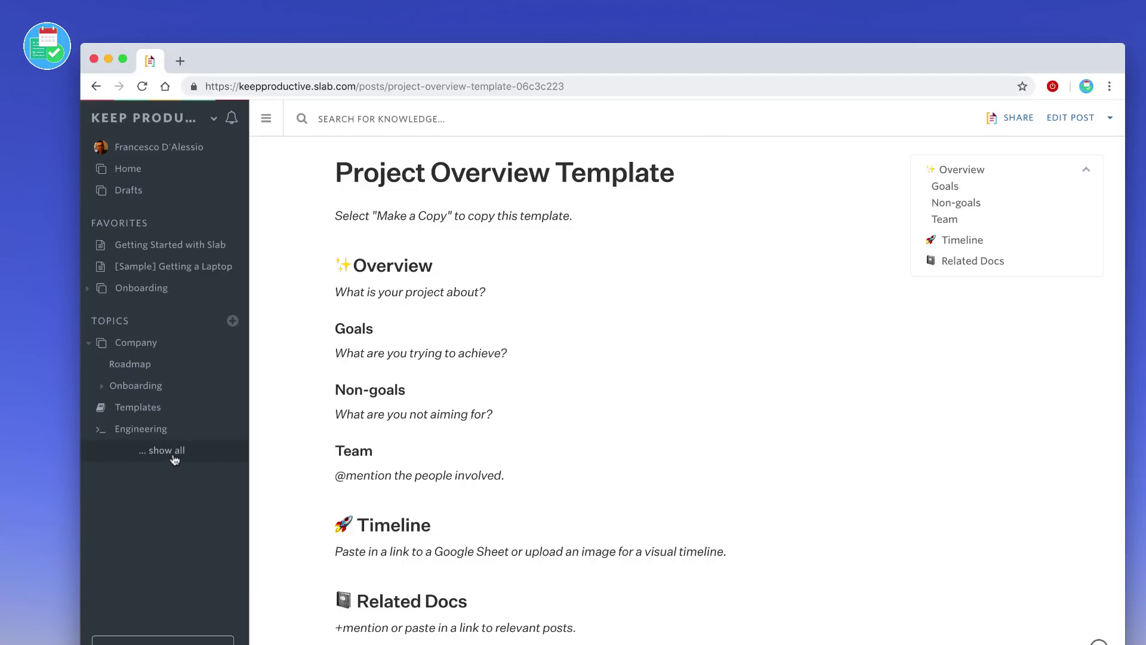
# - Browse the Create a Topic dialog's options, then close it without creating a topic
pyautogui.click(234, 319)
pyautogui.scroll(-4, 602, 394)
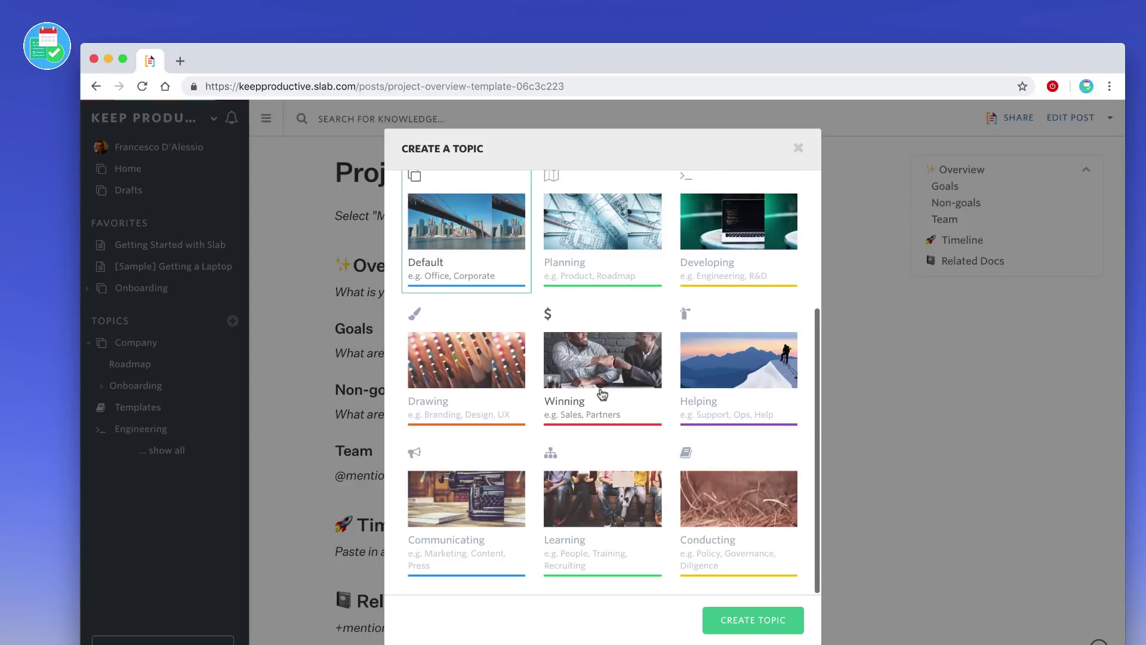
pyautogui.scroll(4, 603, 394)
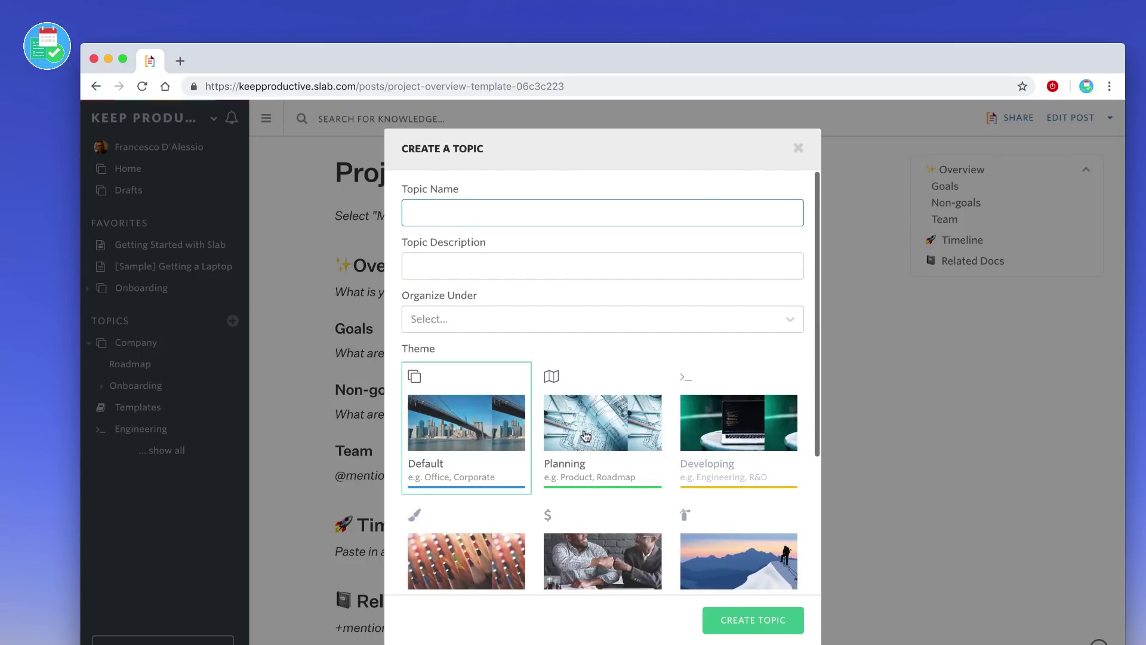
pyautogui.scroll(-4, 729, 417)
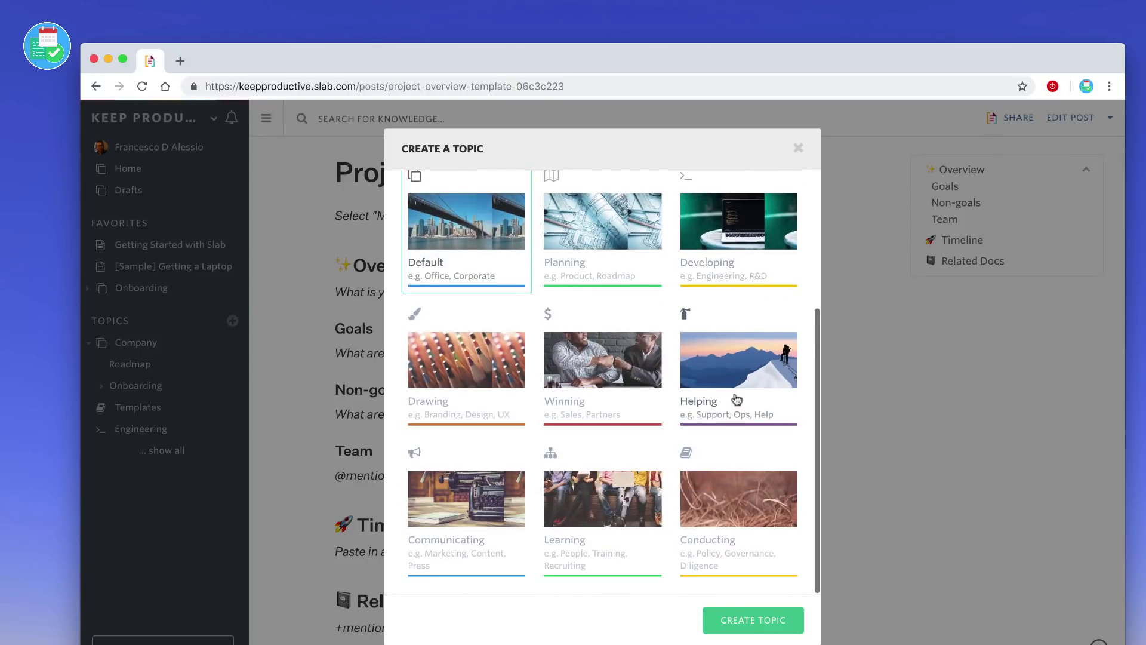
pyautogui.scroll(4, 500, 448)
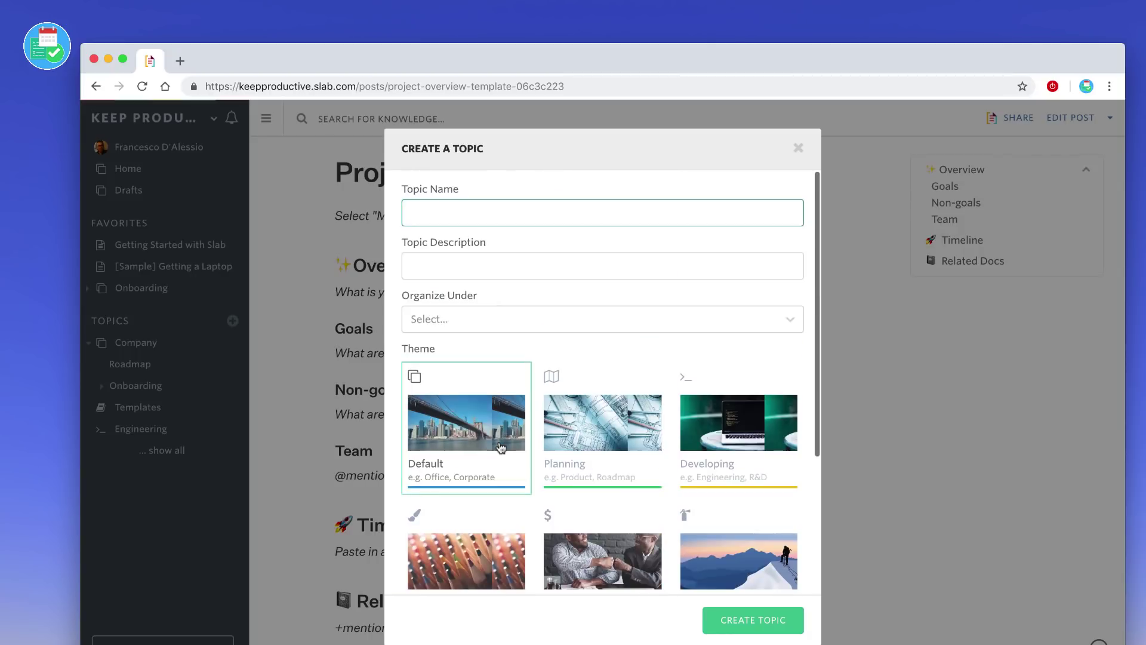
pyautogui.click(798, 148)
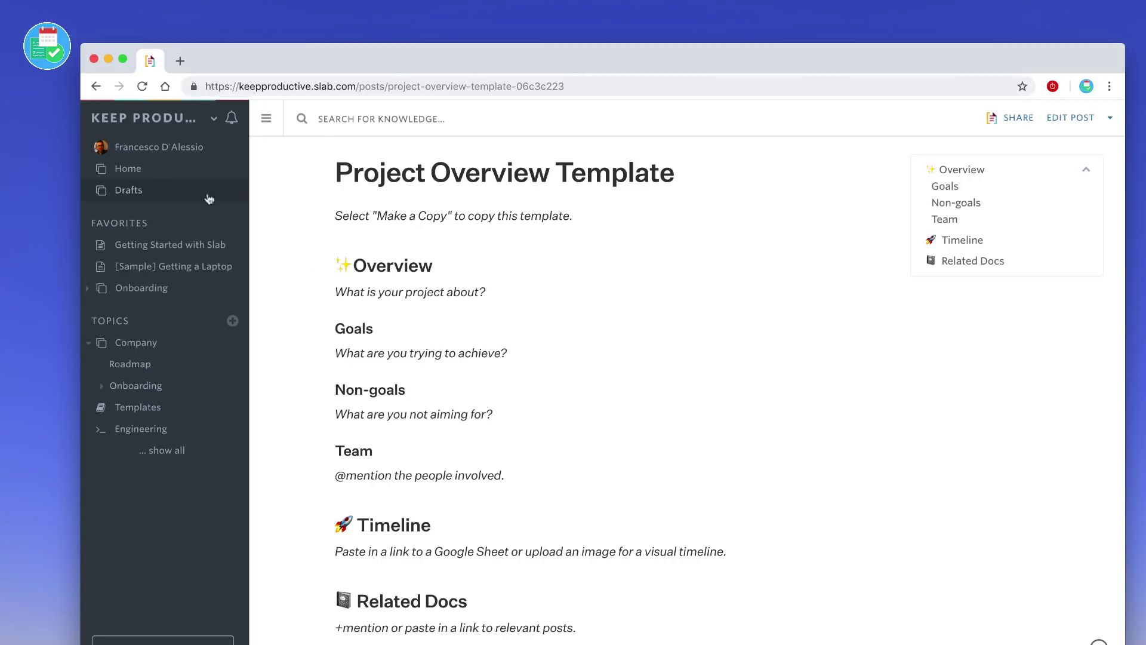
# - Go to the Home dashboard from the sidebar
pyautogui.click(172, 179)
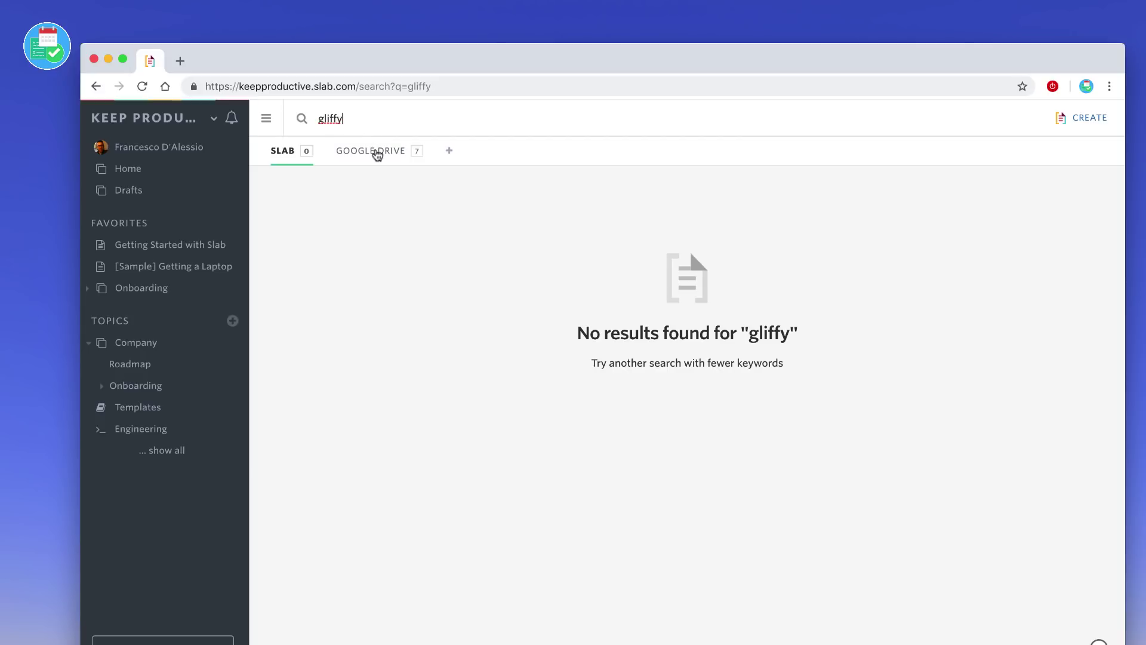
# - View the Google Drive matches, open and close 'Overview | Gliffy Project', then filter to folders
pyautogui.click(378, 152)
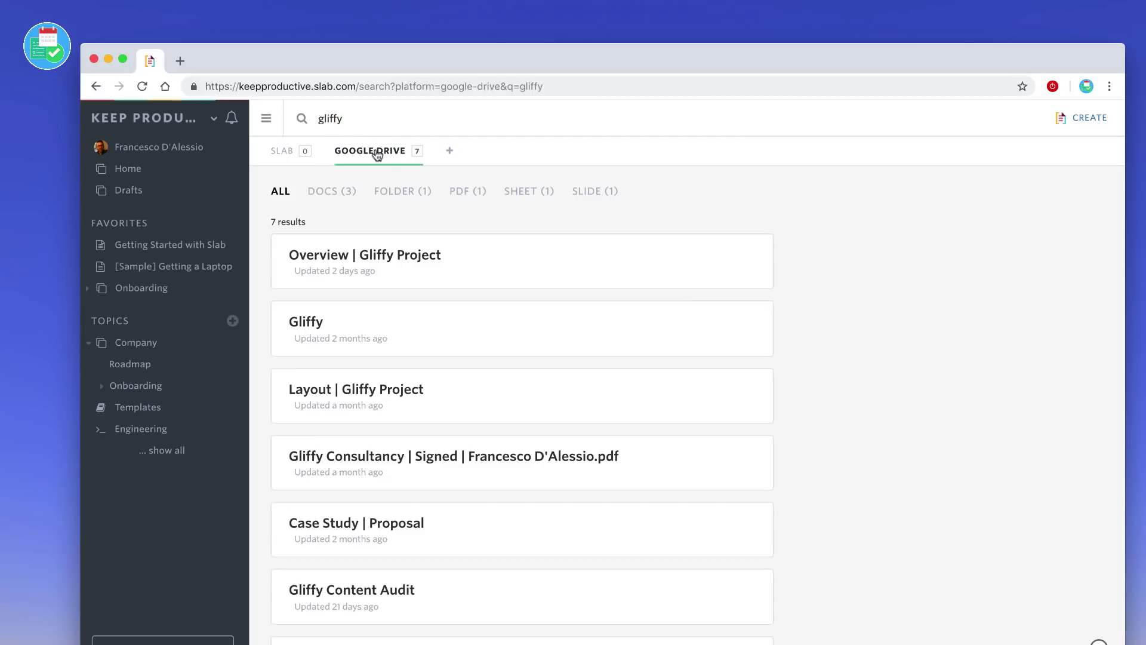
pyautogui.click(413, 257)
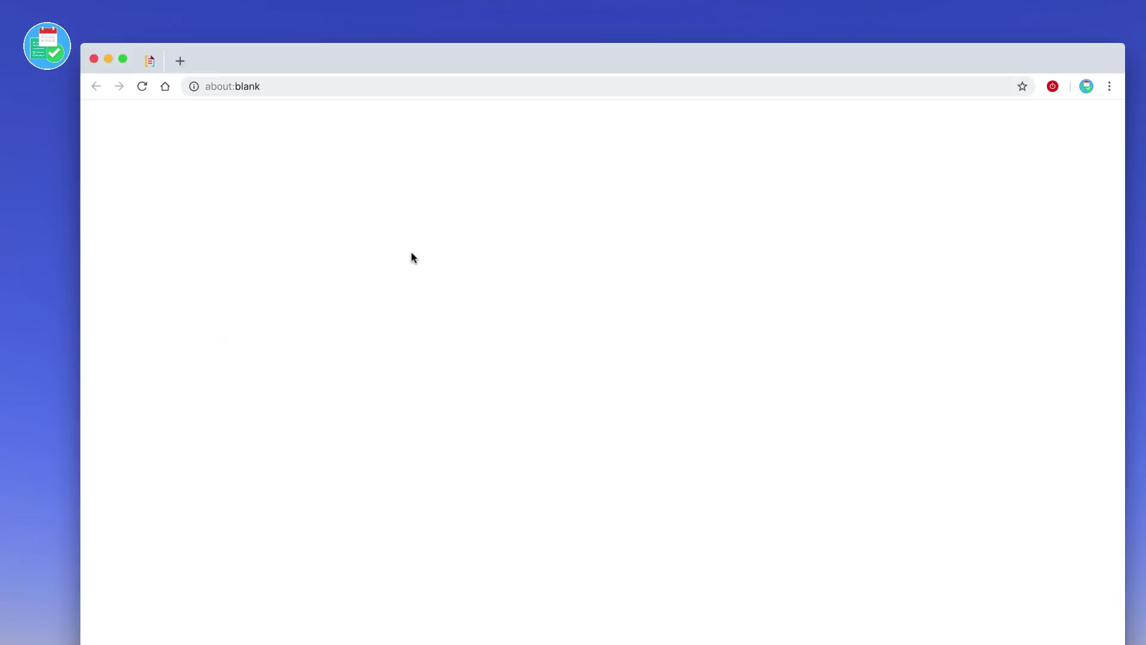
pyautogui.press('super+w')
pyautogui.click(406, 189)
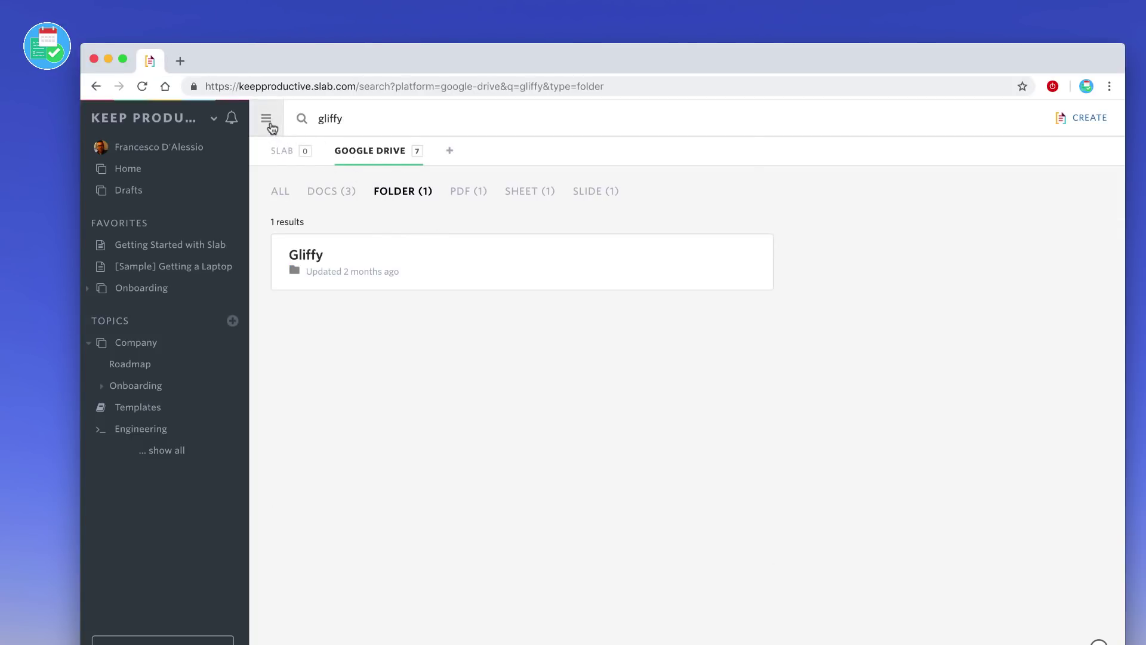
# - Collapse and restore the sidebar, return to the Slab results, and check other searchable sources
pyautogui.click(266, 118)
pyautogui.click(97, 118)
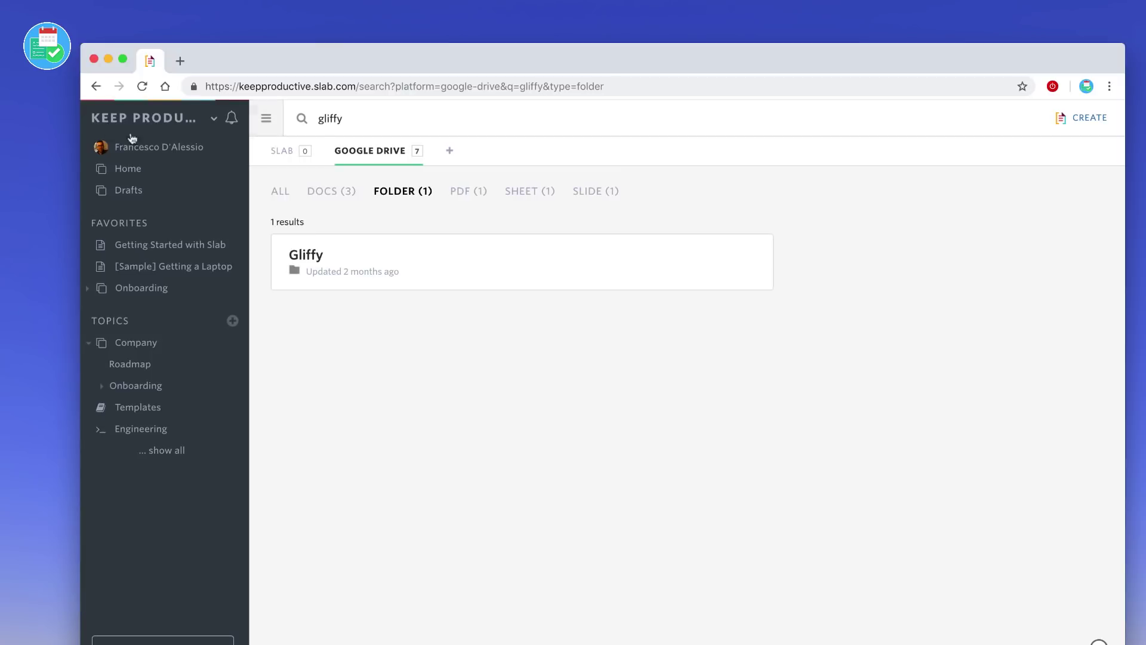
pyautogui.click(302, 153)
pyautogui.click(451, 152)
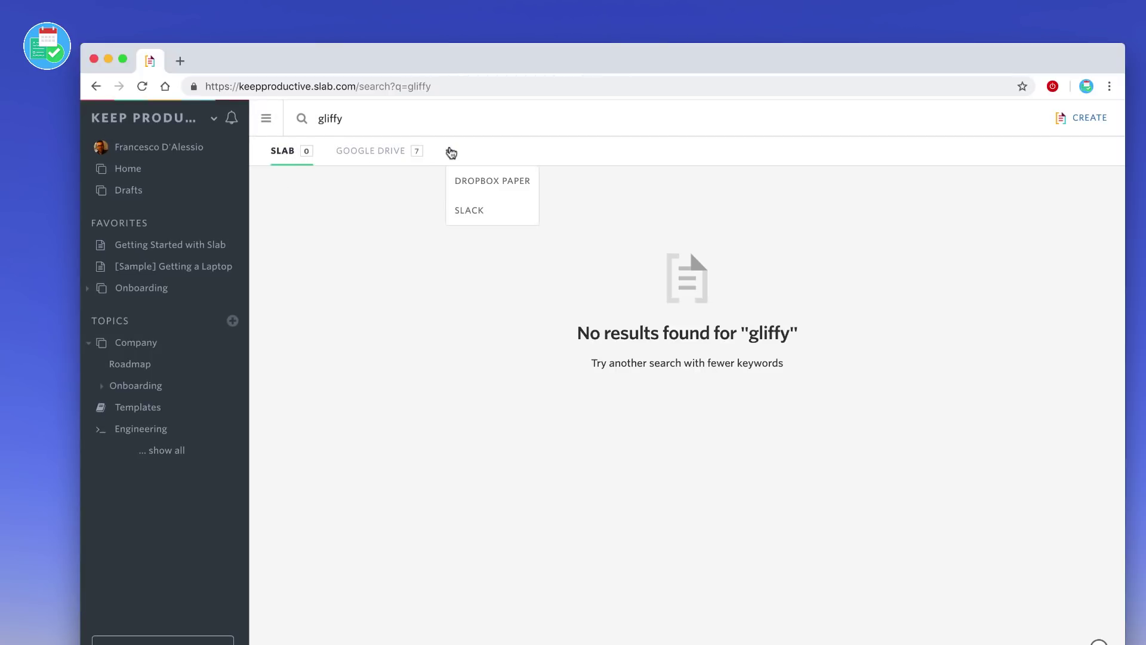
pyautogui.click(280, 203)
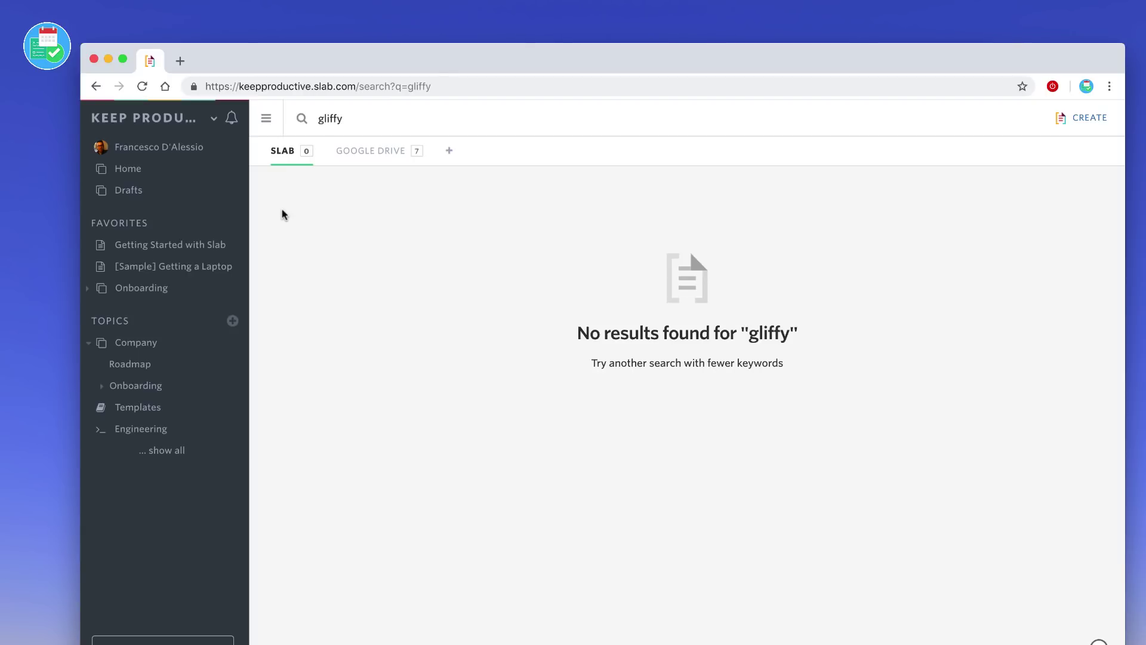
# - Go back to the Home dashboard from the left sidebar
pyautogui.click(160, 171)
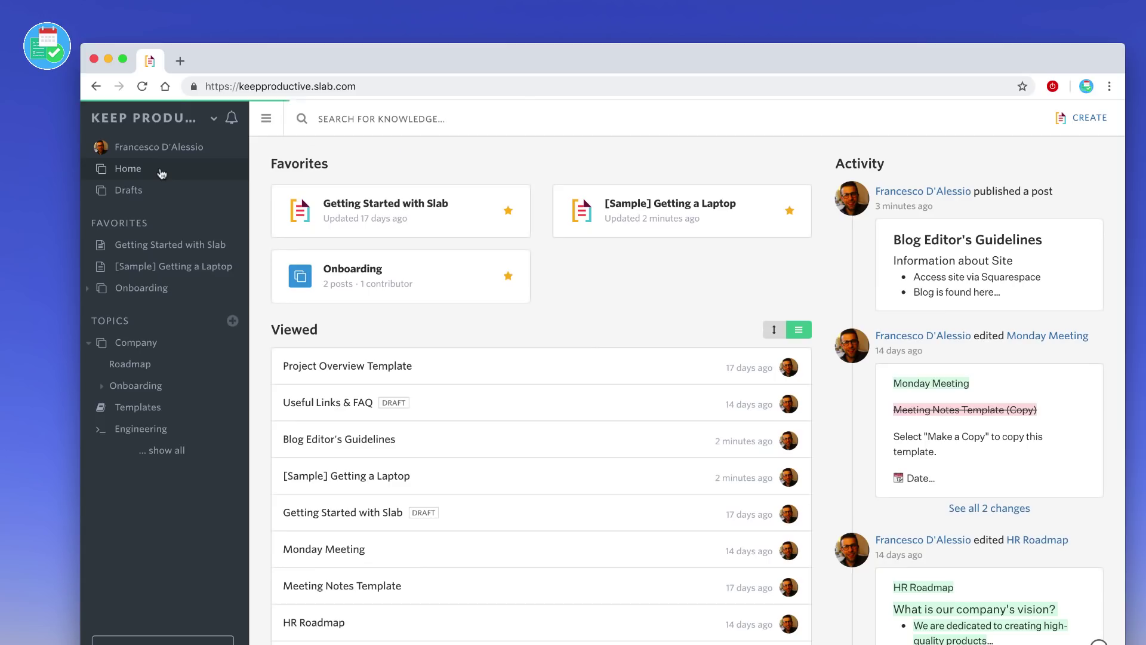